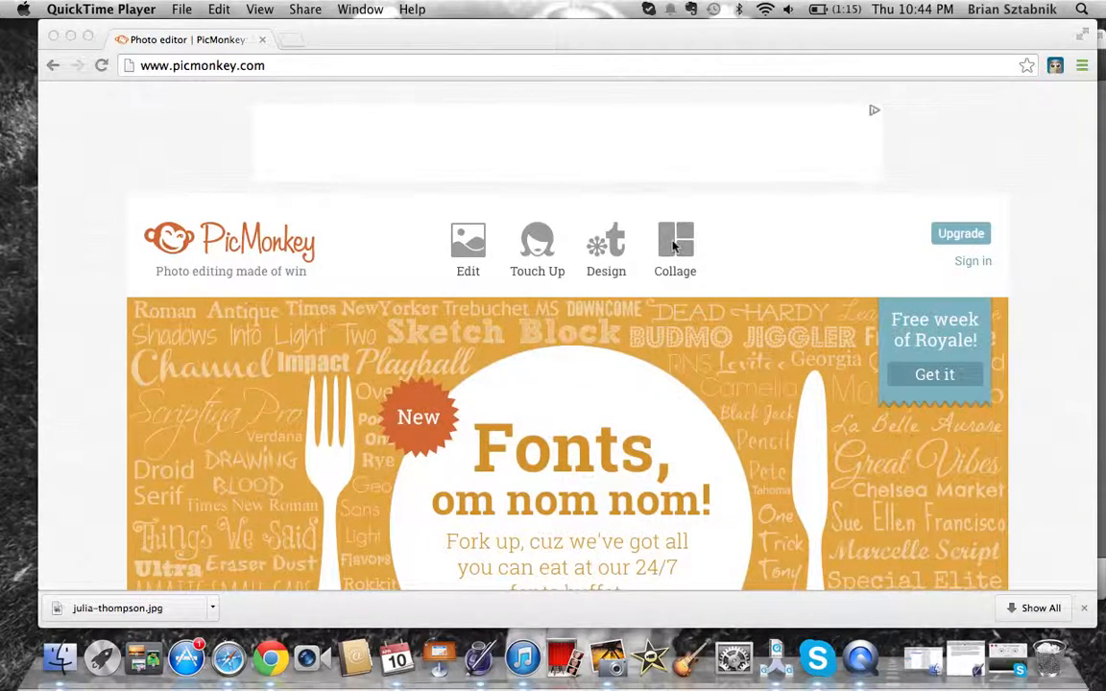
Bring the Chrome window with PicMonkey's home page in front of QuickTime Player
click(675, 246)
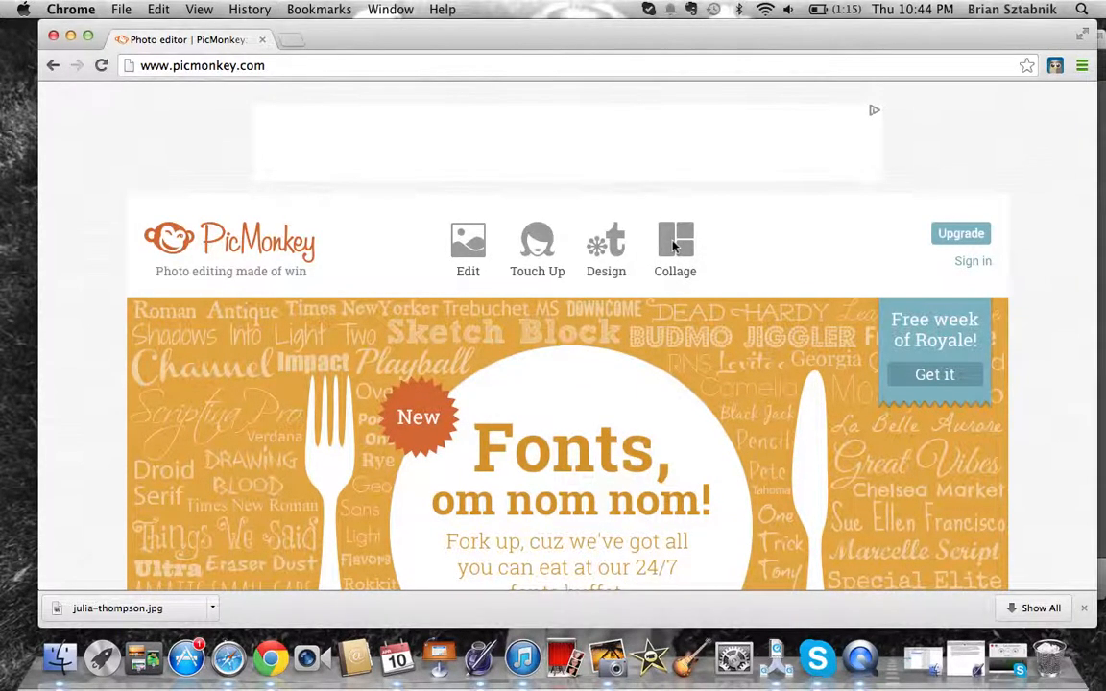
Start a new Collage and load the portrait JPG from the Downloads folder
click(675, 246)
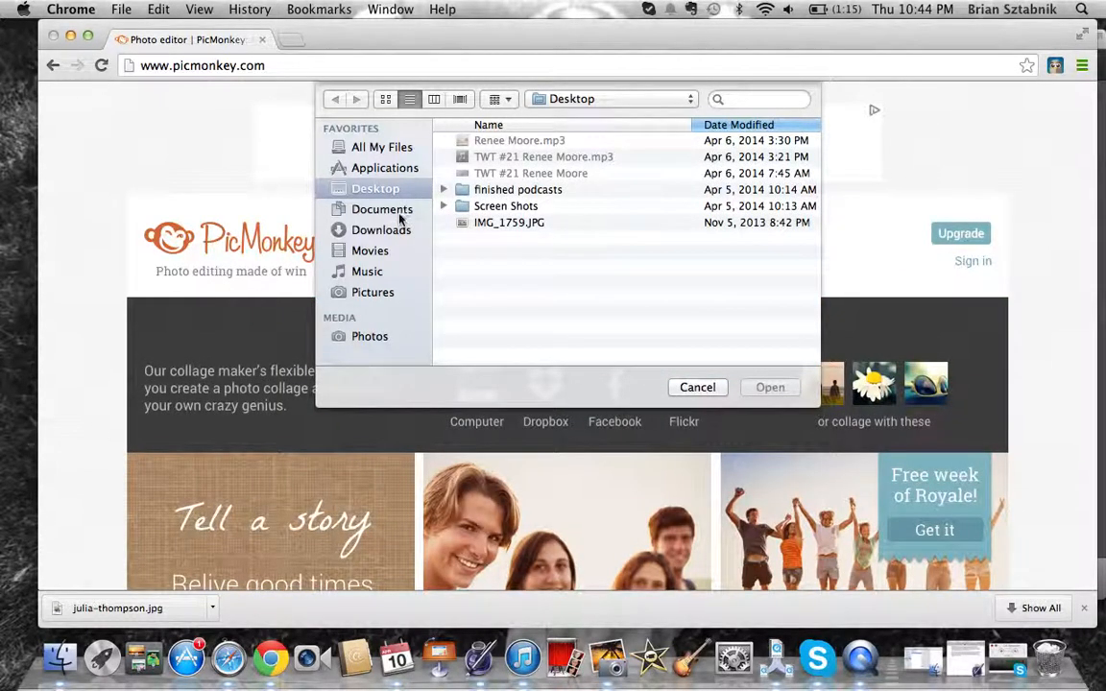
click(388, 234)
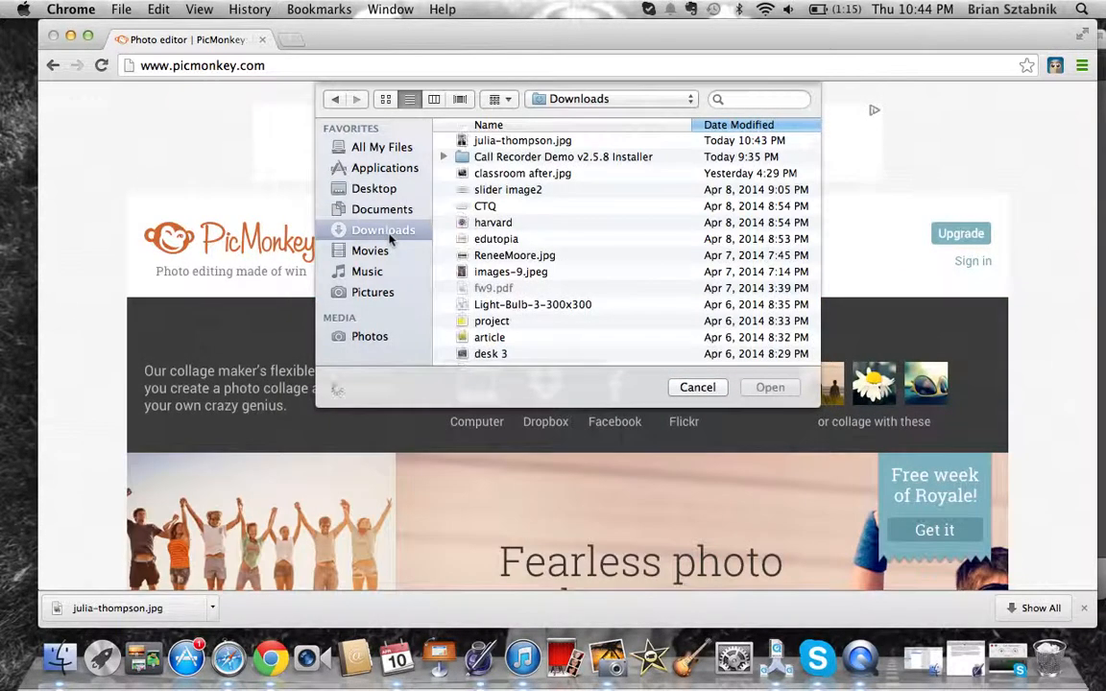
double_click(512, 140)
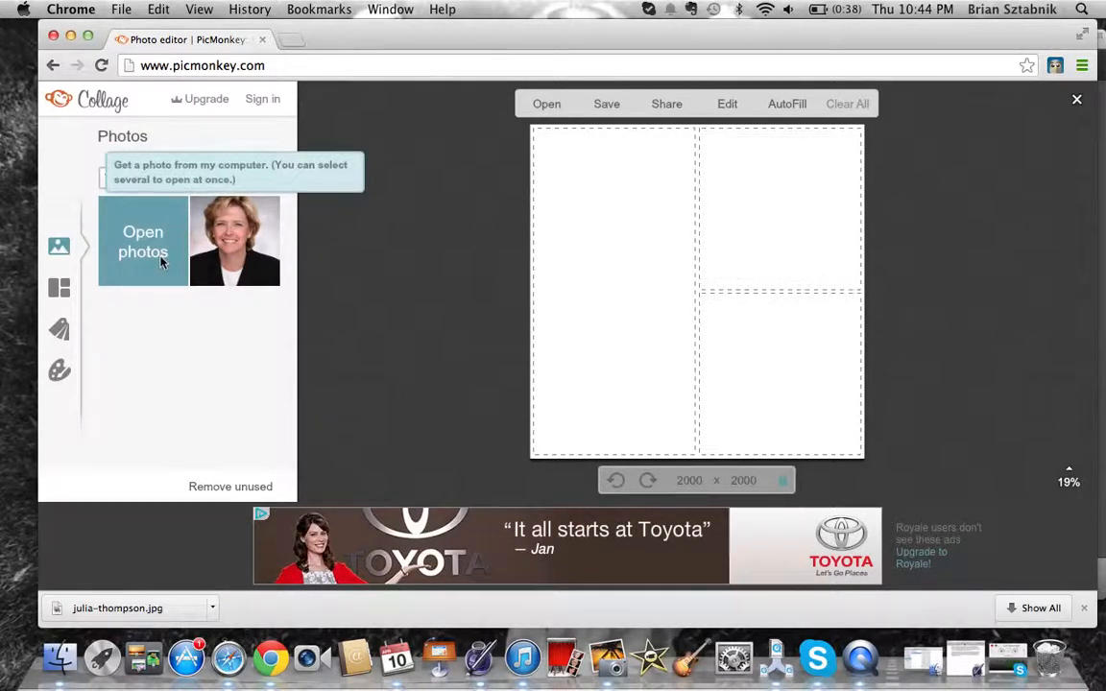
Go past Swatches and Background to Layouts and expand the FB Cover category
click(60, 330)
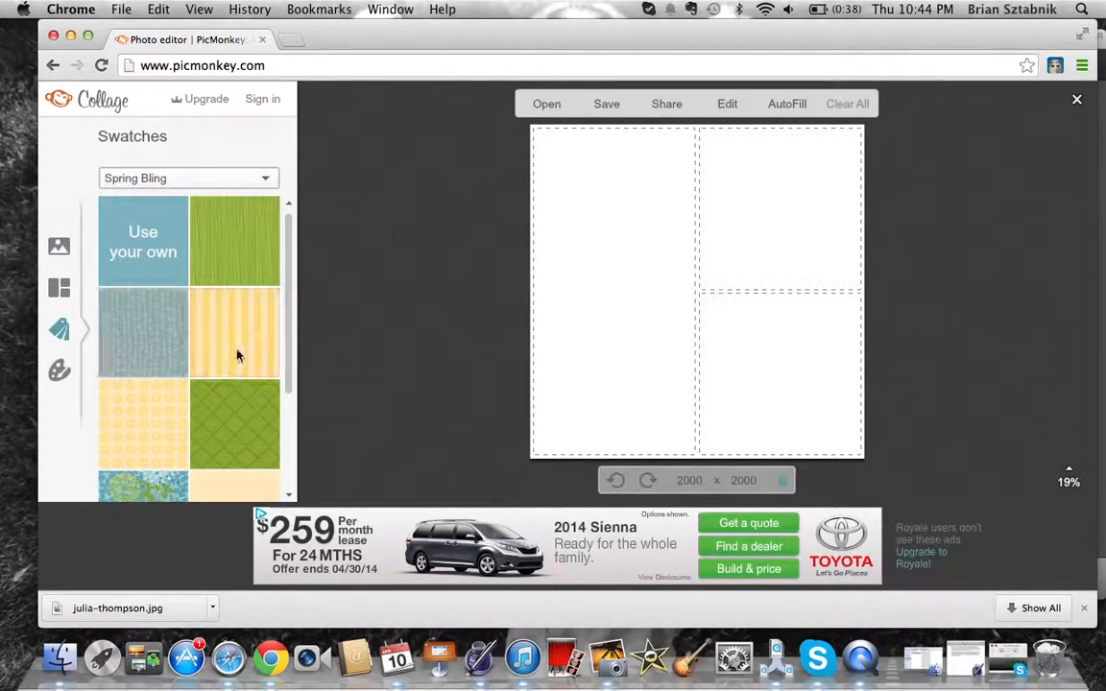
click(59, 370)
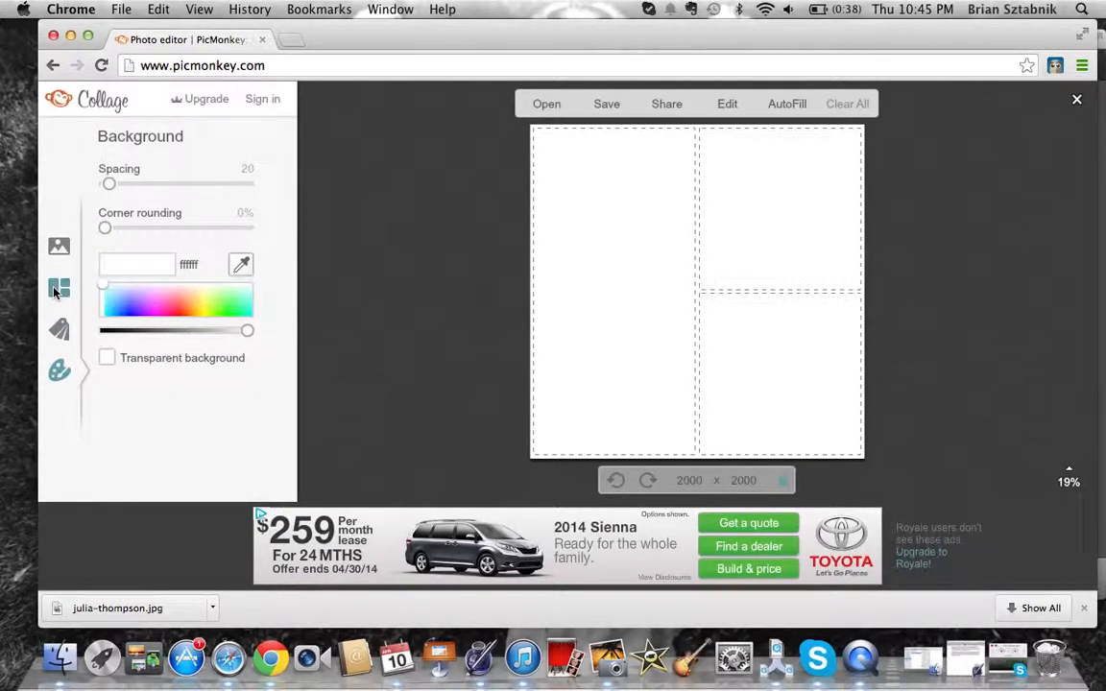
click(58, 289)
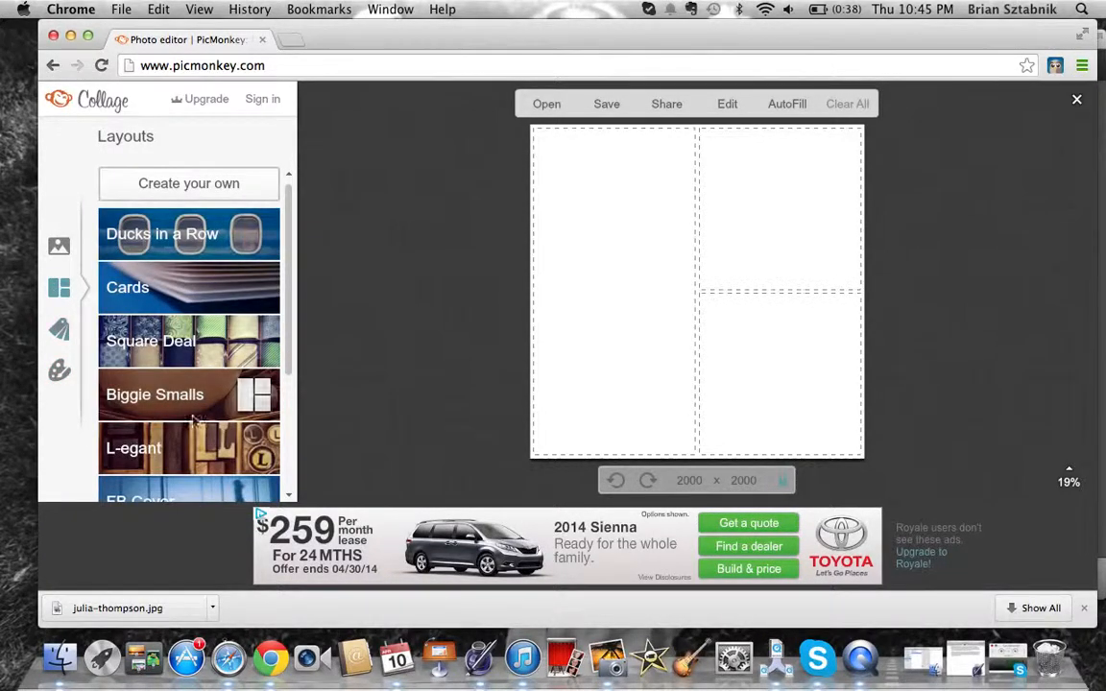
click(289, 497)
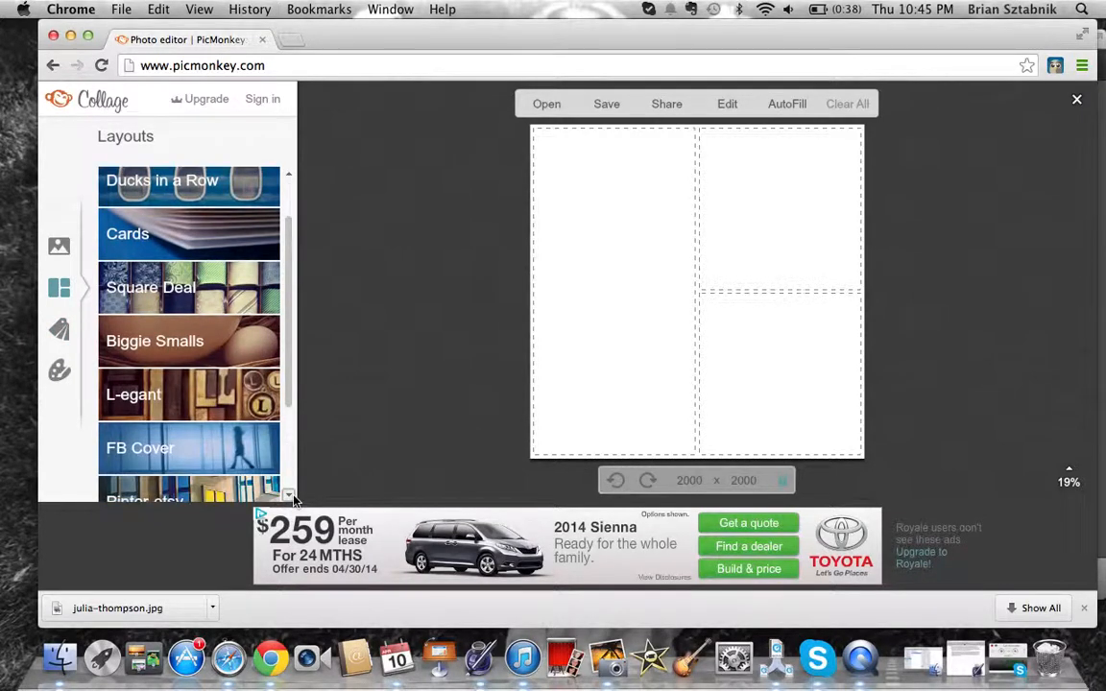
click(226, 443)
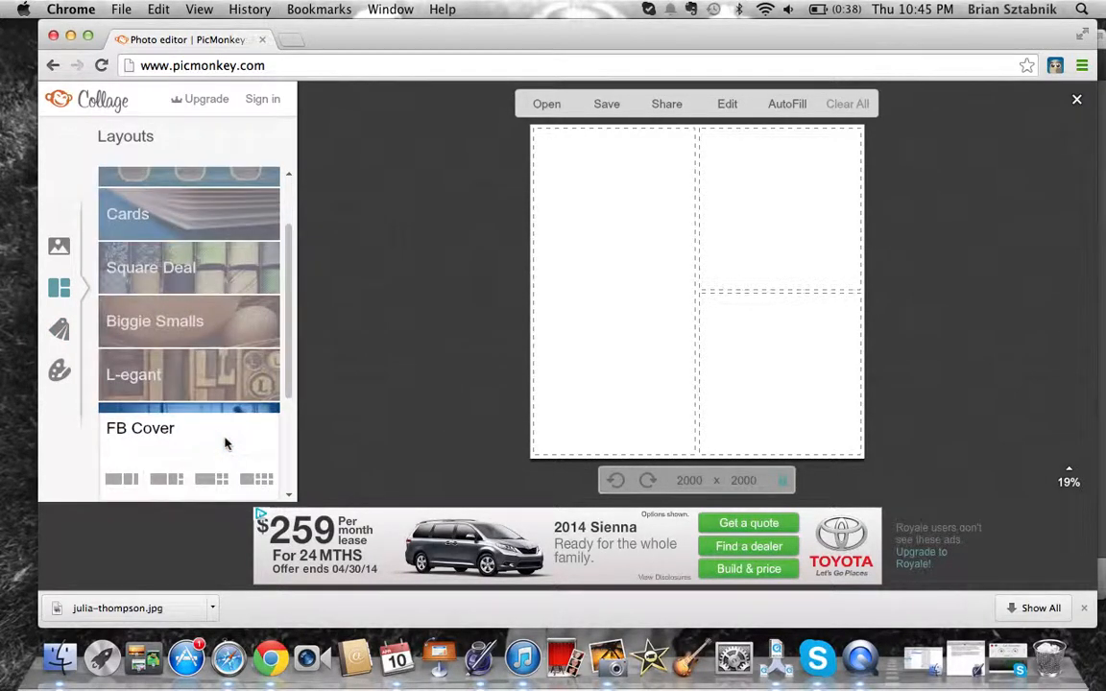
Apply the first 851×315 FB Cover layout, remove its middle cell, and drop the portrait into the right cell
click(121, 480)
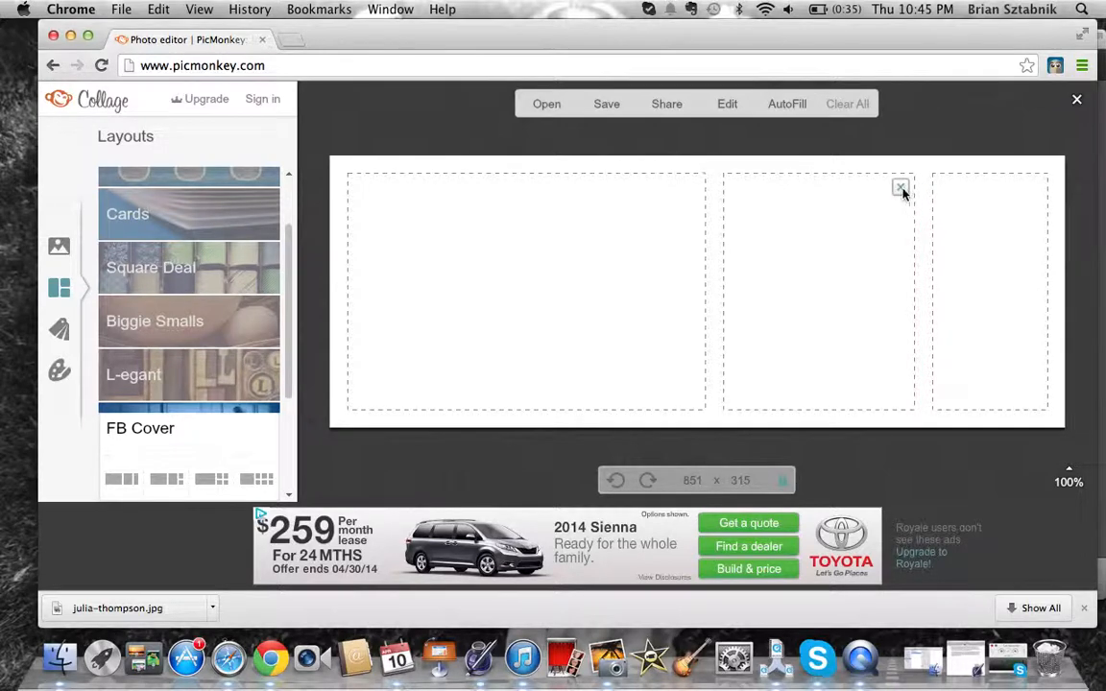
click(900, 188)
click(59, 247)
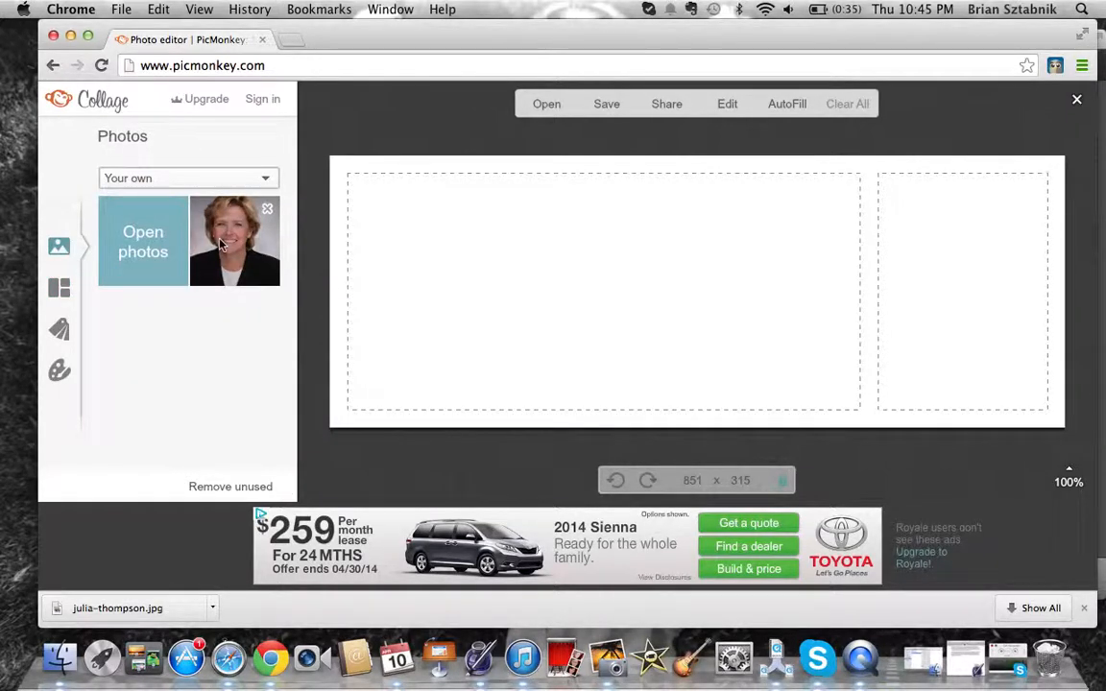
drag(221, 245, 991, 333)
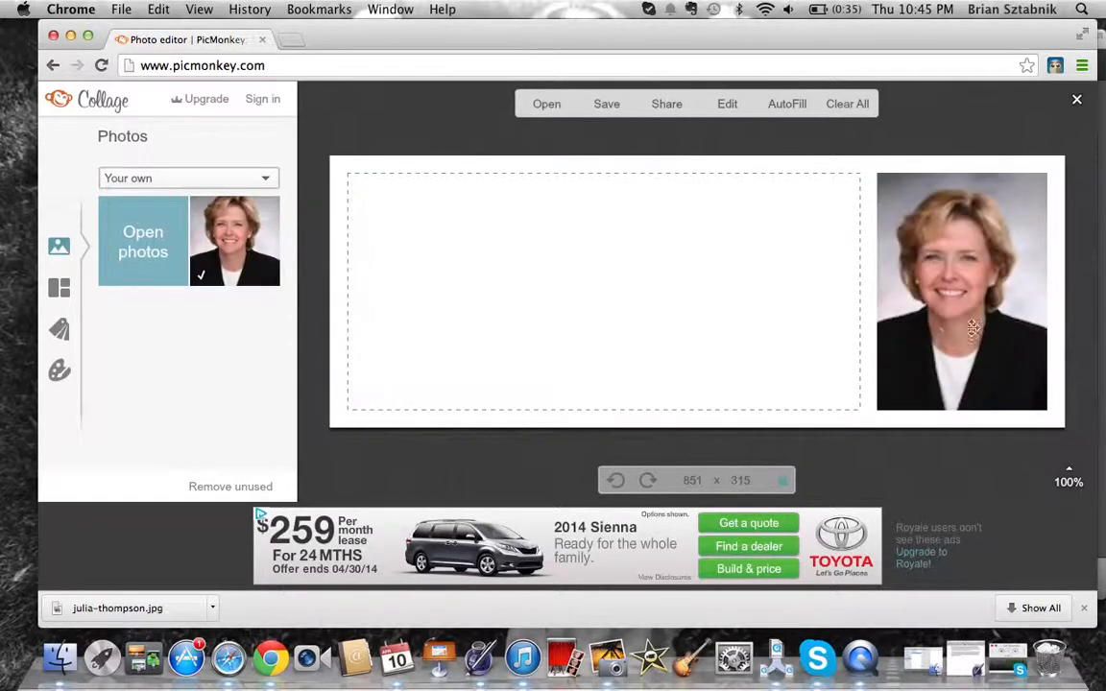
click(60, 332)
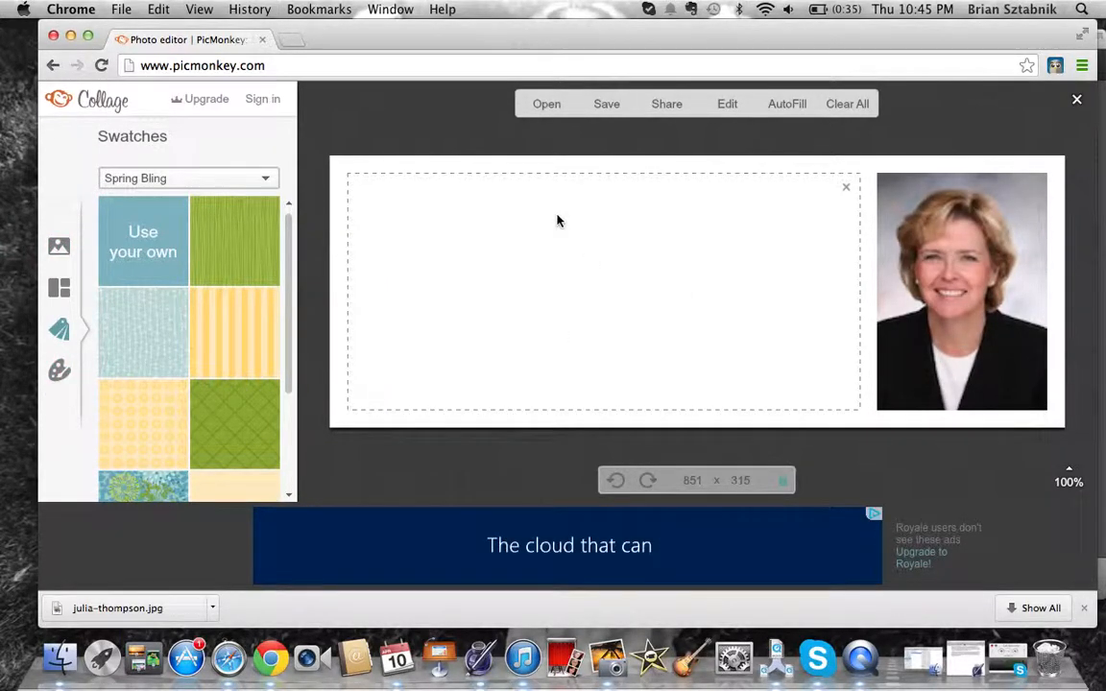
Move the collage into the photo Editor via Edit and confirm Open in Editor
click(722, 106)
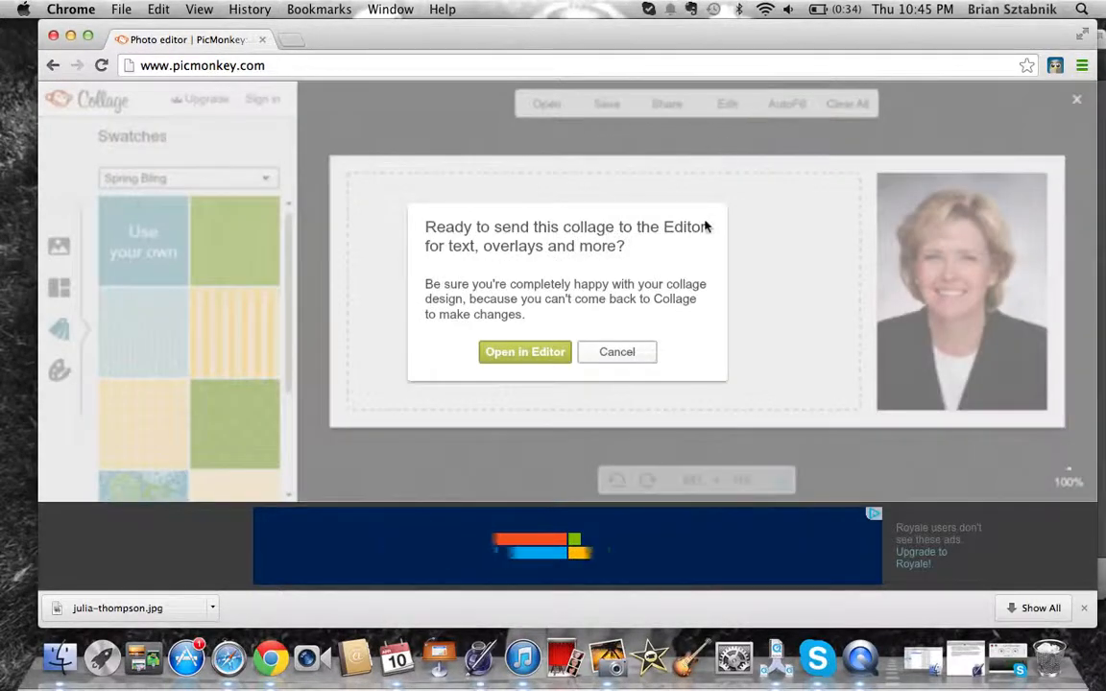
click(525, 352)
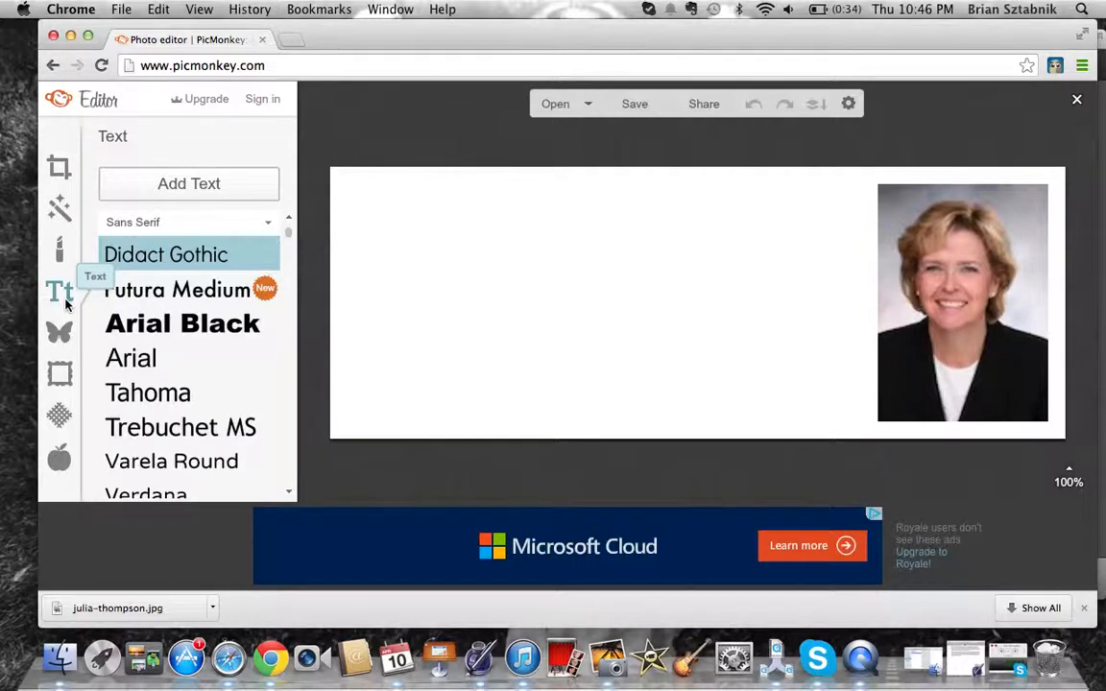
Open the School U theme from the themes panel
click(64, 468)
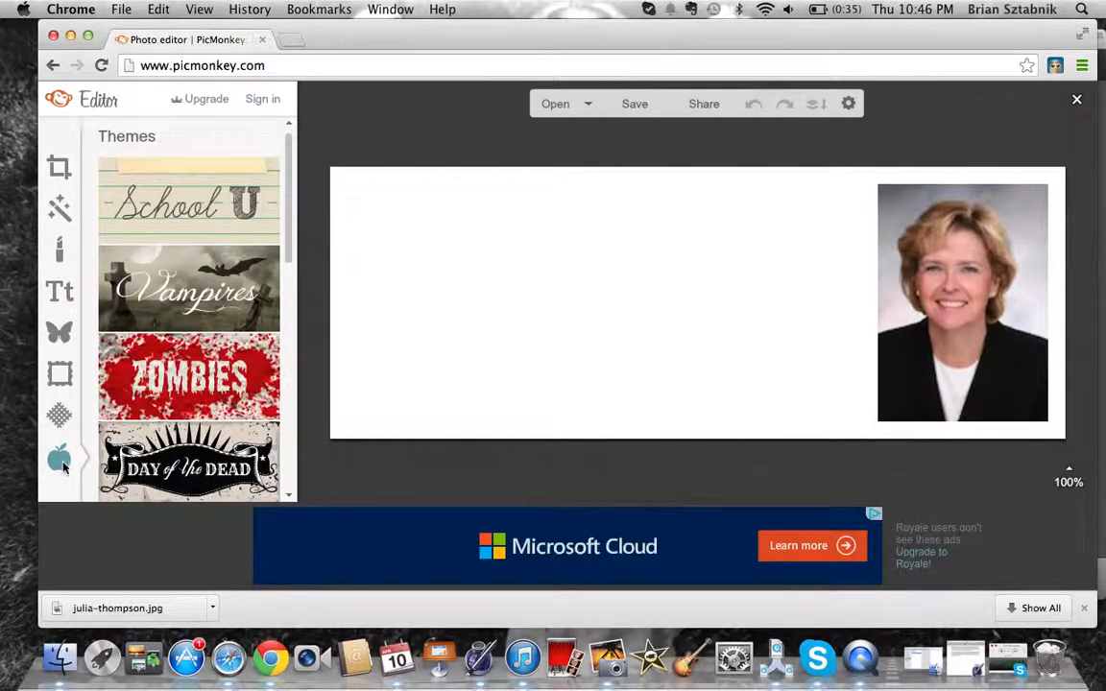
click(173, 226)
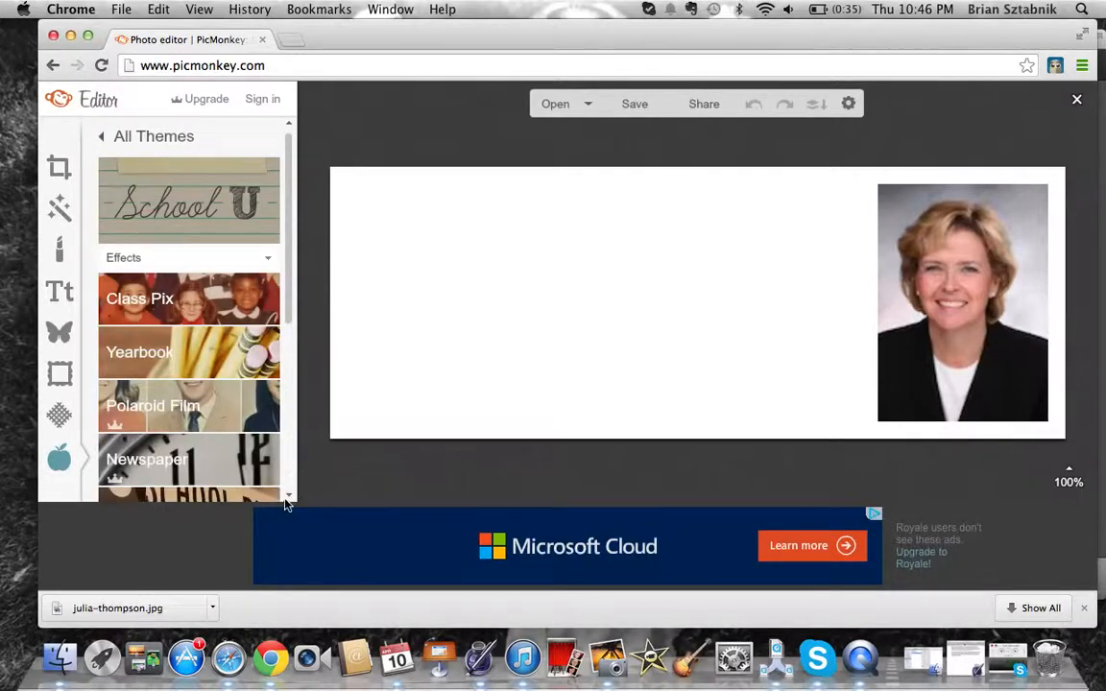
scroll(286, 495, down, 4)
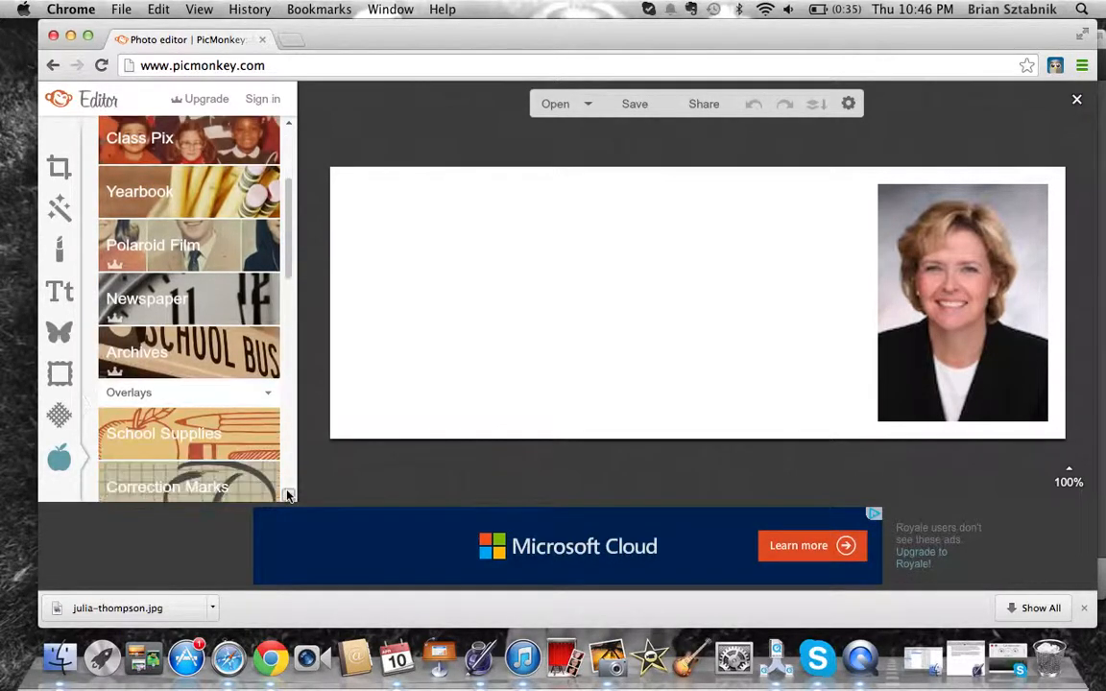
scroll(288, 495, down, 3)
Browse School Supplies, Correction Marks and Dashed & Lined down to the Class Cutups frame
click(217, 336)
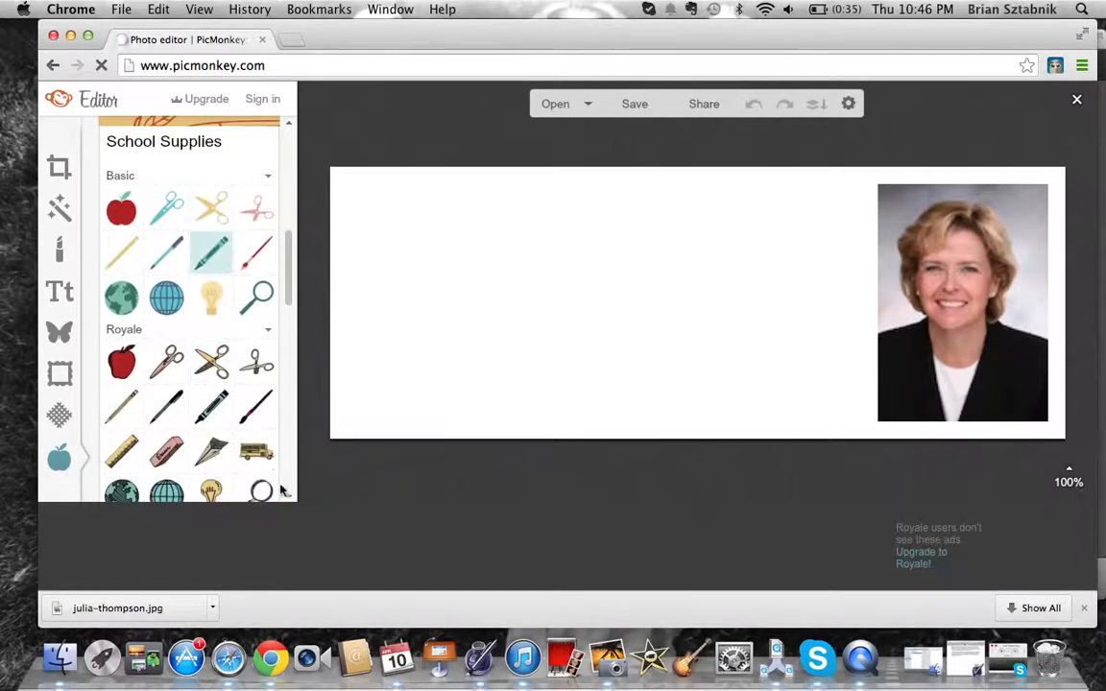
scroll(290, 495, down, 3)
scroll(290, 496, down, 2)
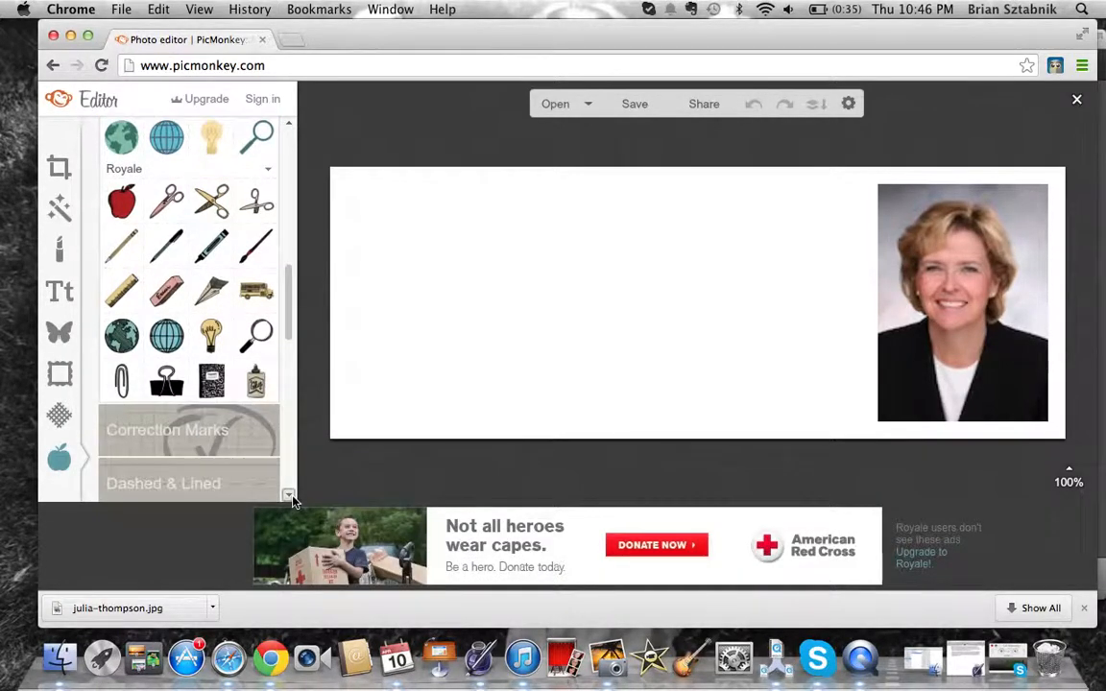
click(240, 427)
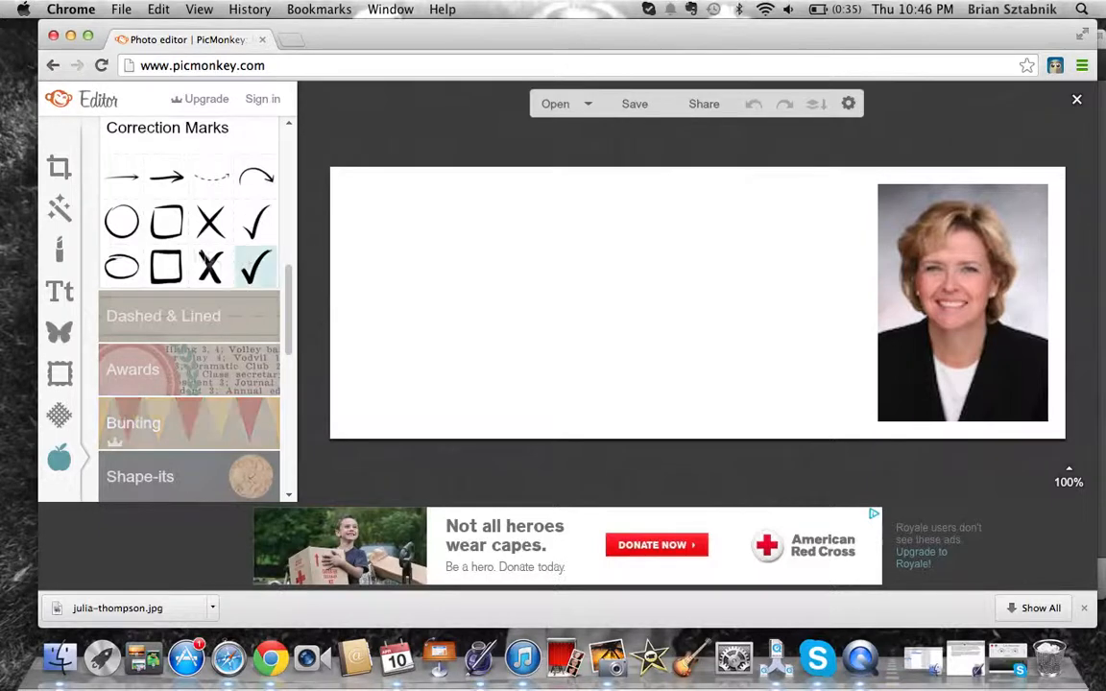
click(240, 318)
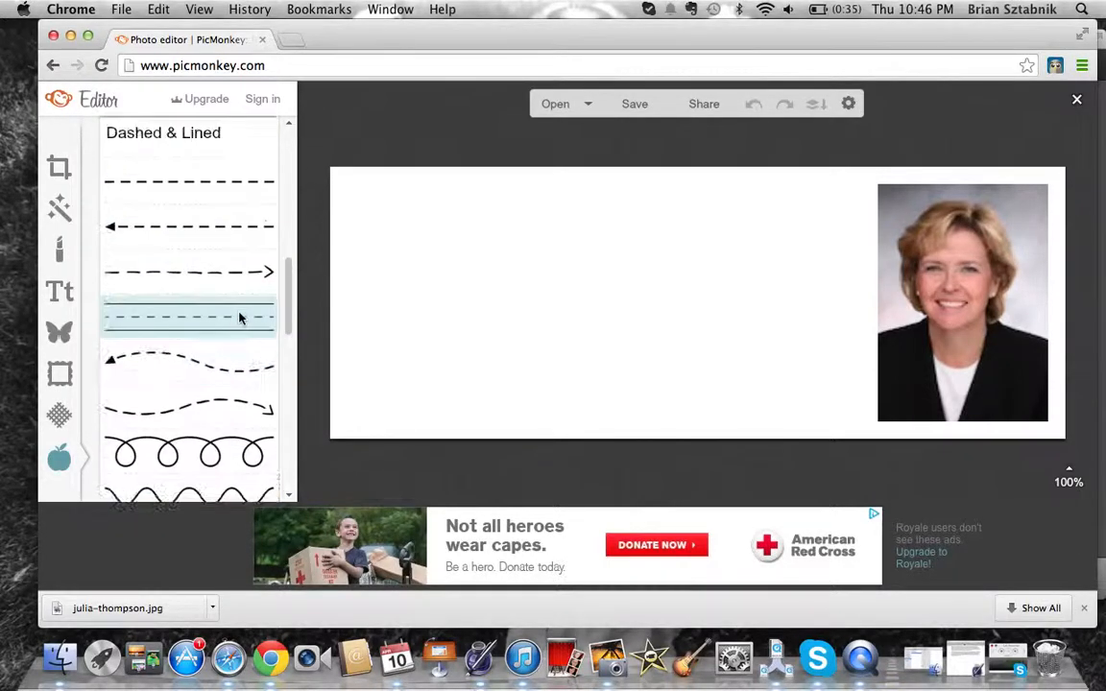
scroll(288, 493, down, 6)
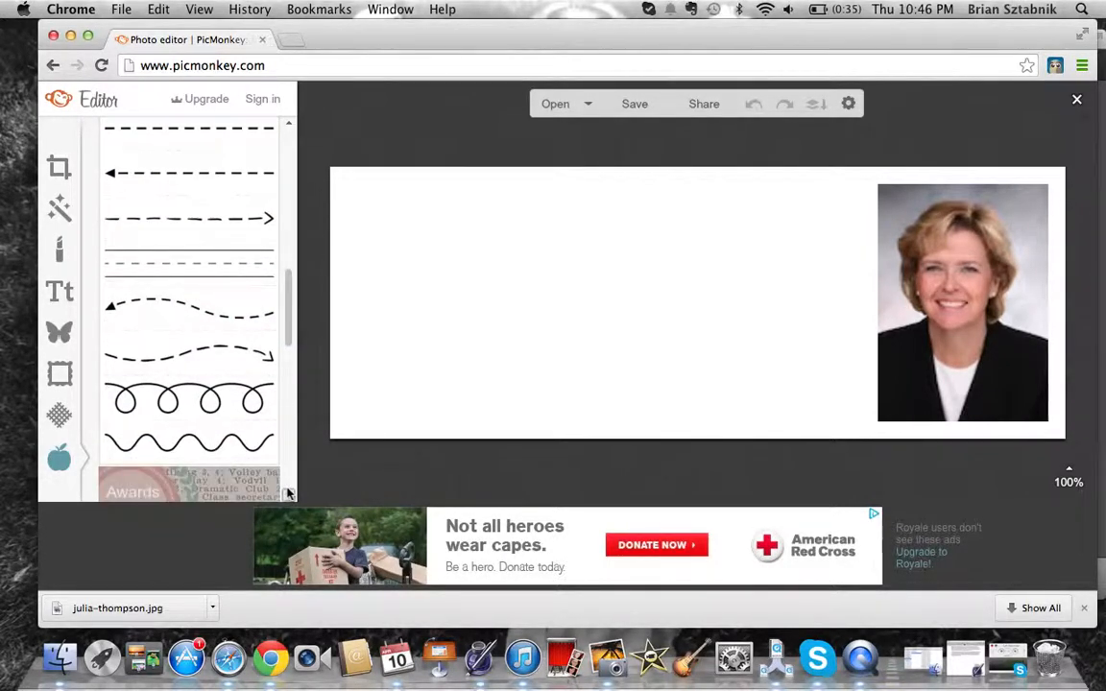
scroll(288, 493, down, 5)
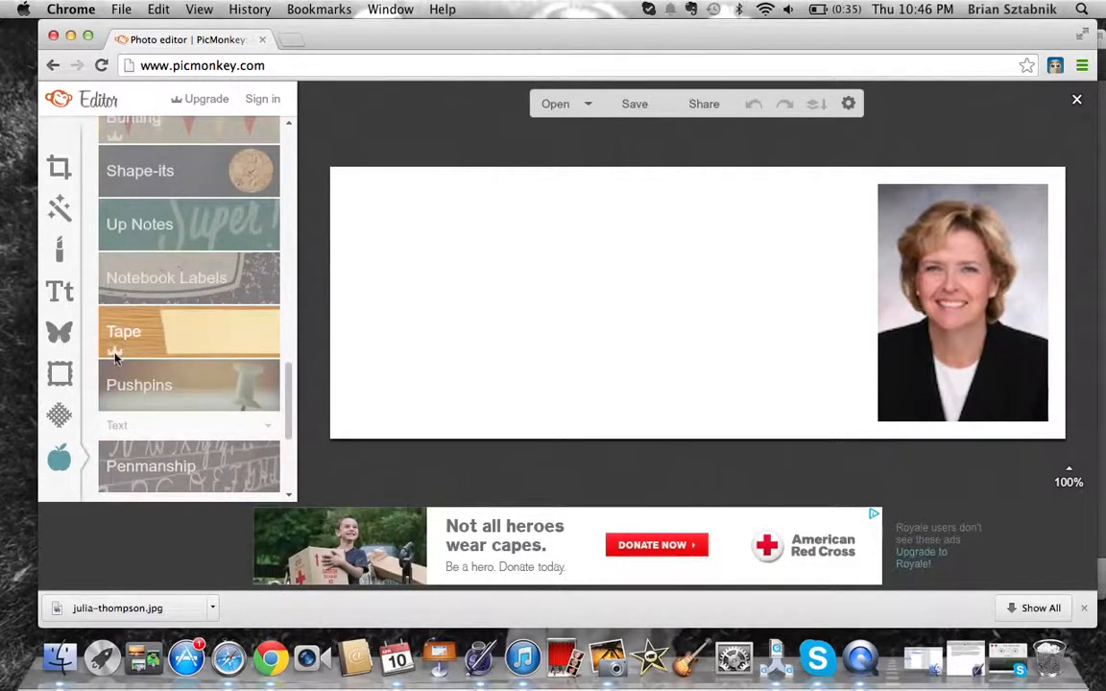
mouse_move(113, 355)
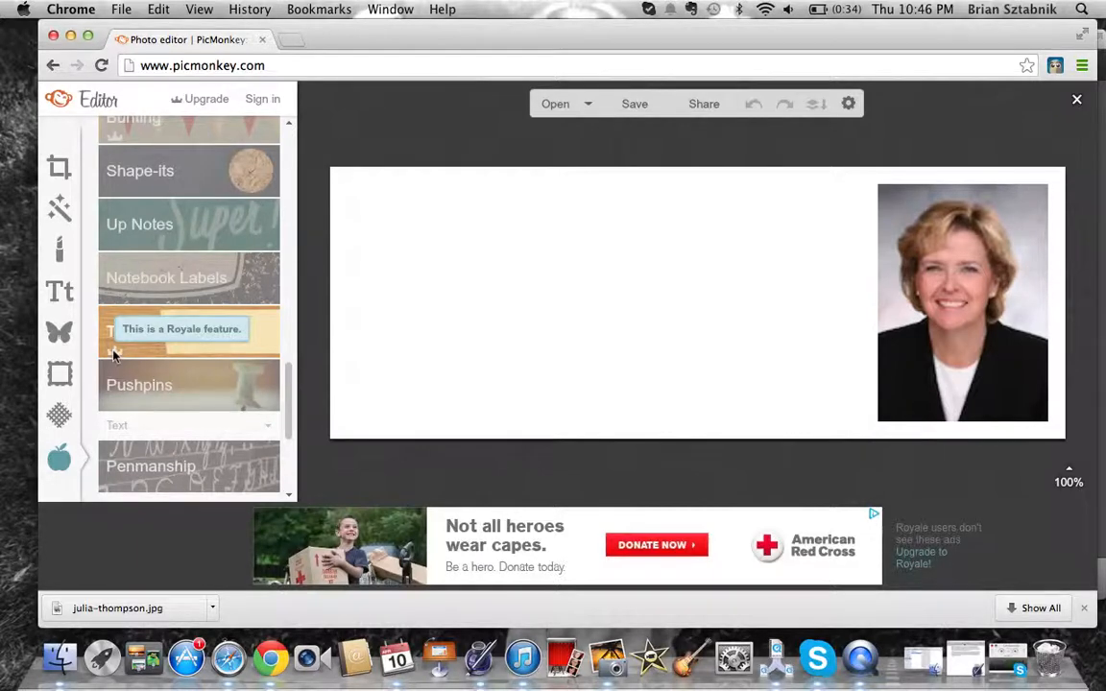
click(288, 496)
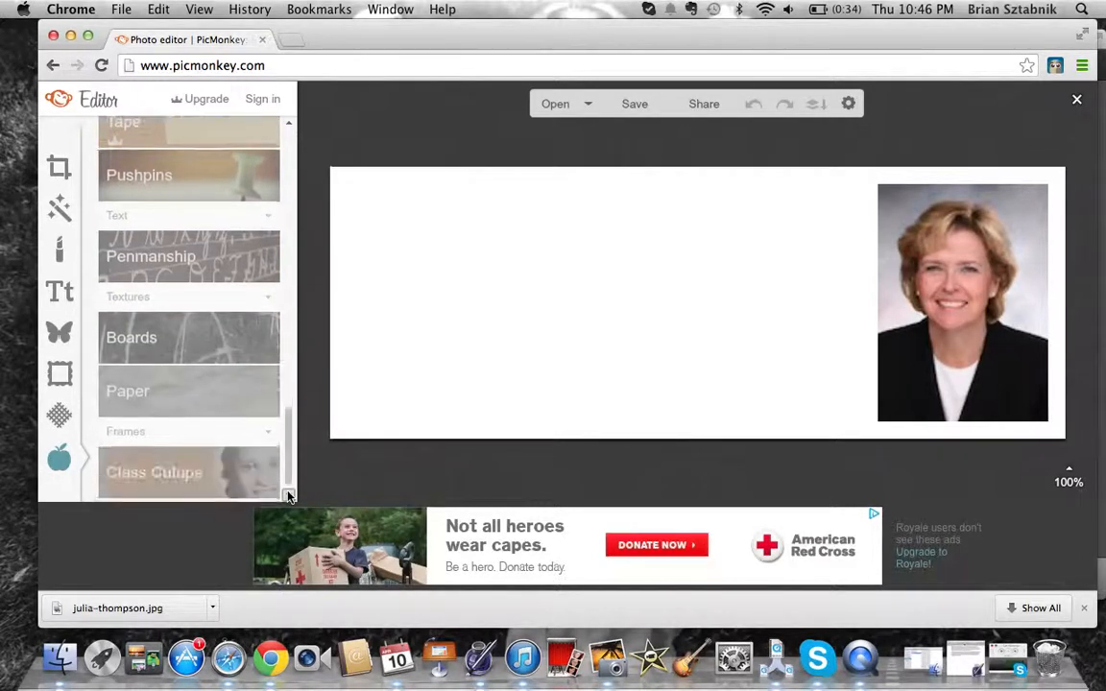
Add a black chalkboard Class Cutups frame and drag its circle opening onto the portrait
click(141, 487)
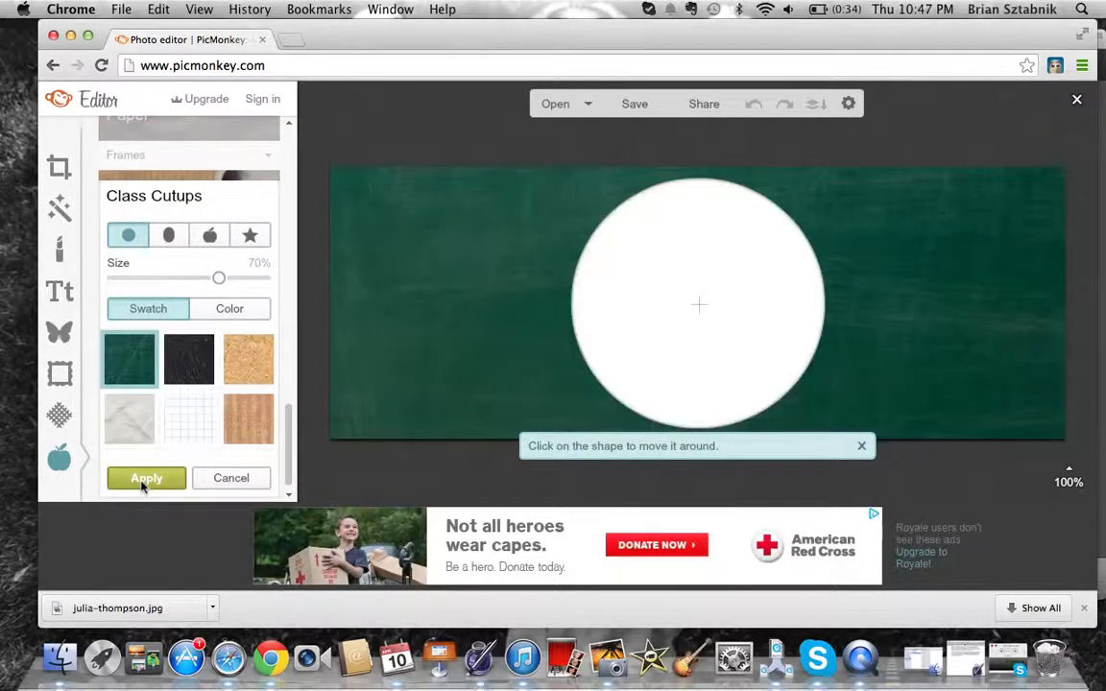
click(187, 371)
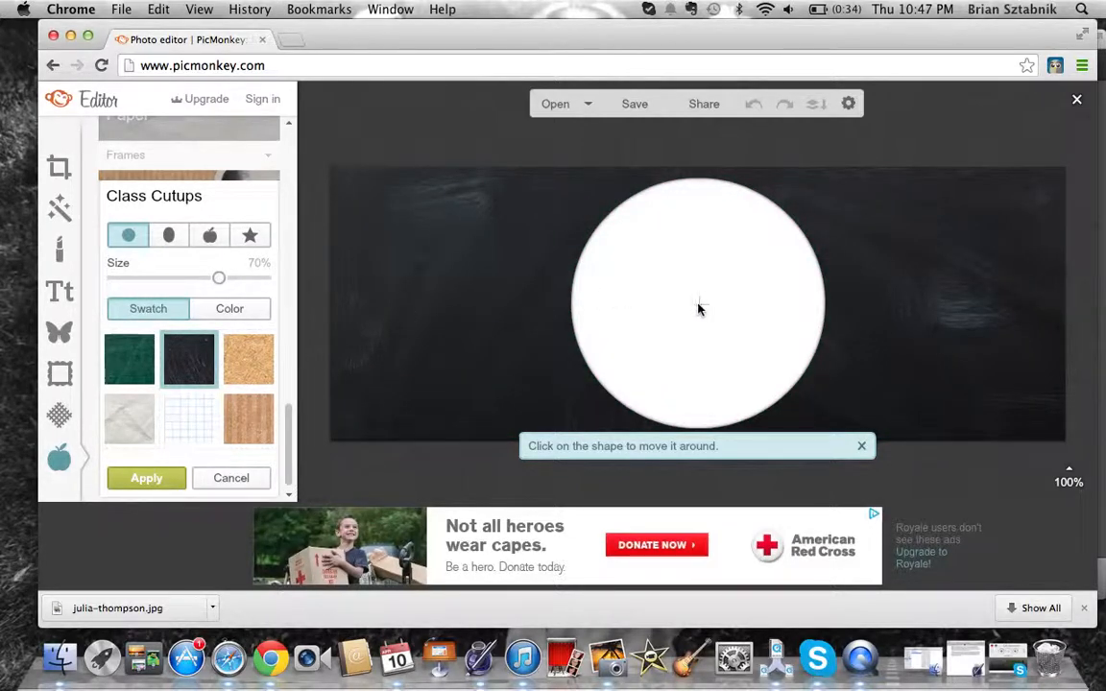
drag(698, 308, 945, 301)
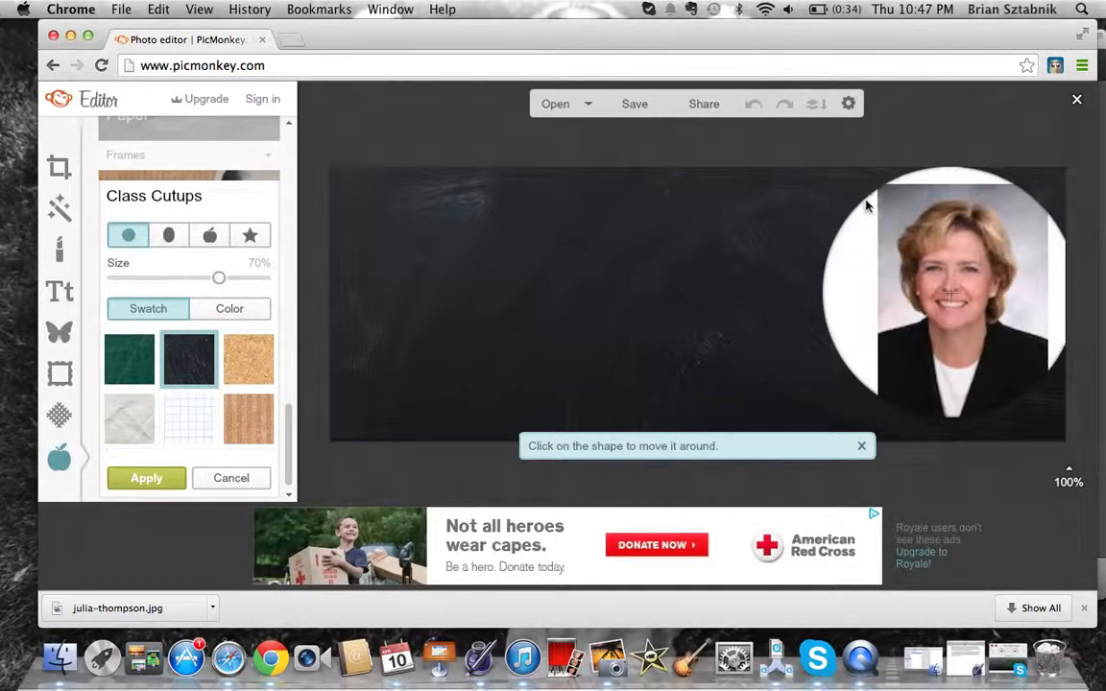
drag(860, 200, 883, 233)
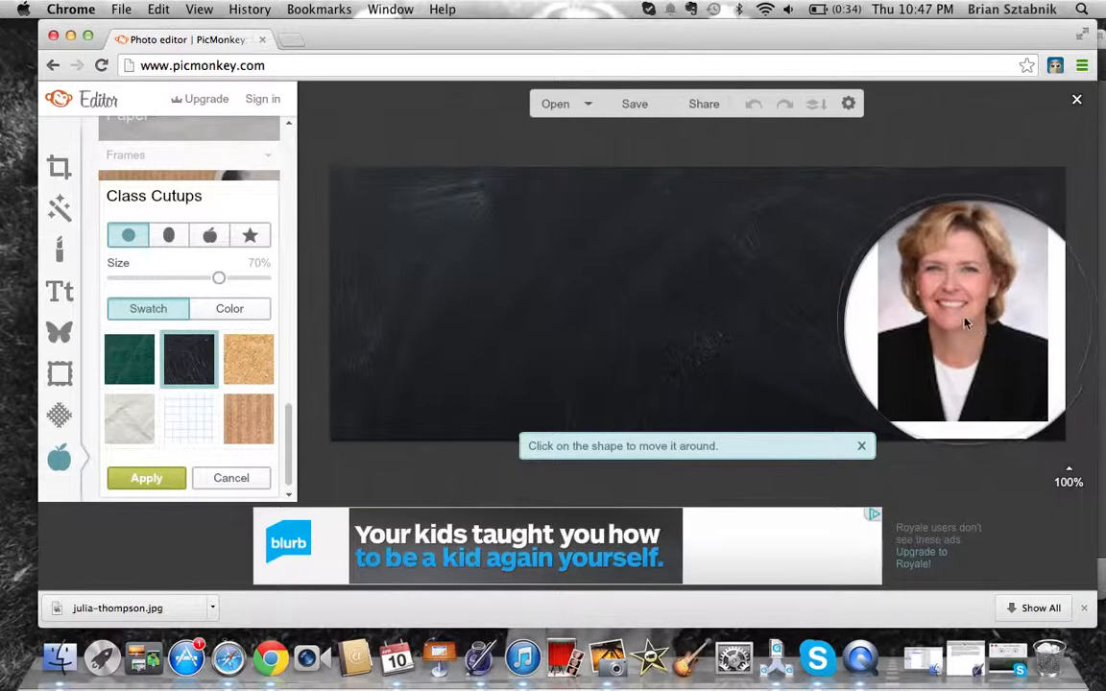
drag(947, 316, 930, 301)
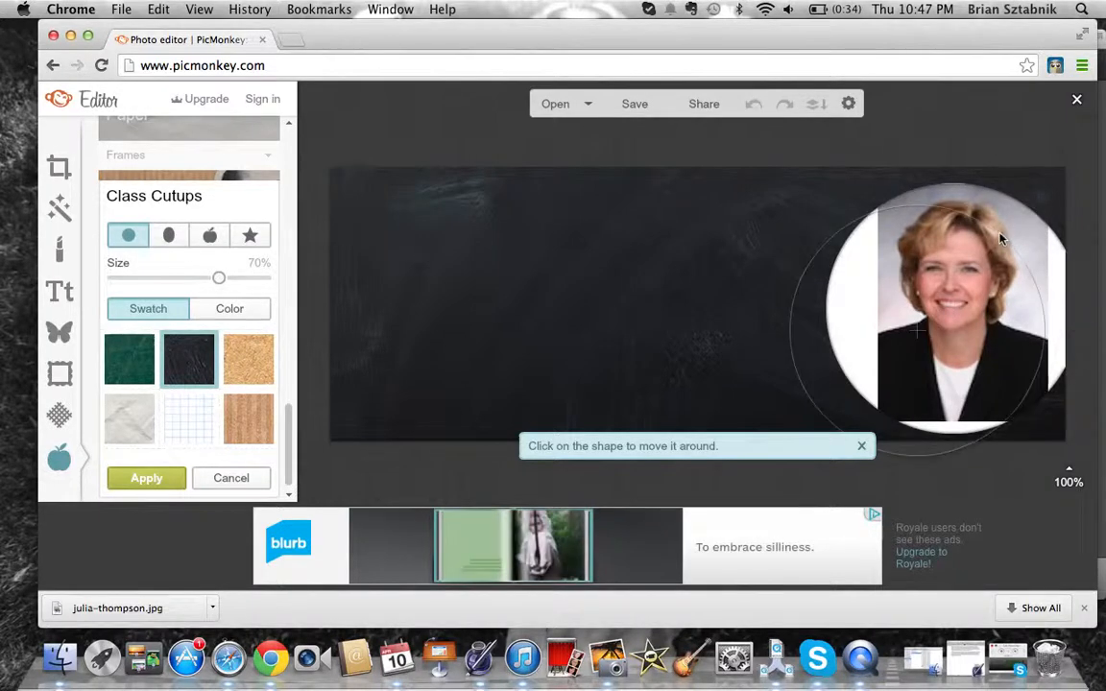
drag(998, 233, 1024, 210)
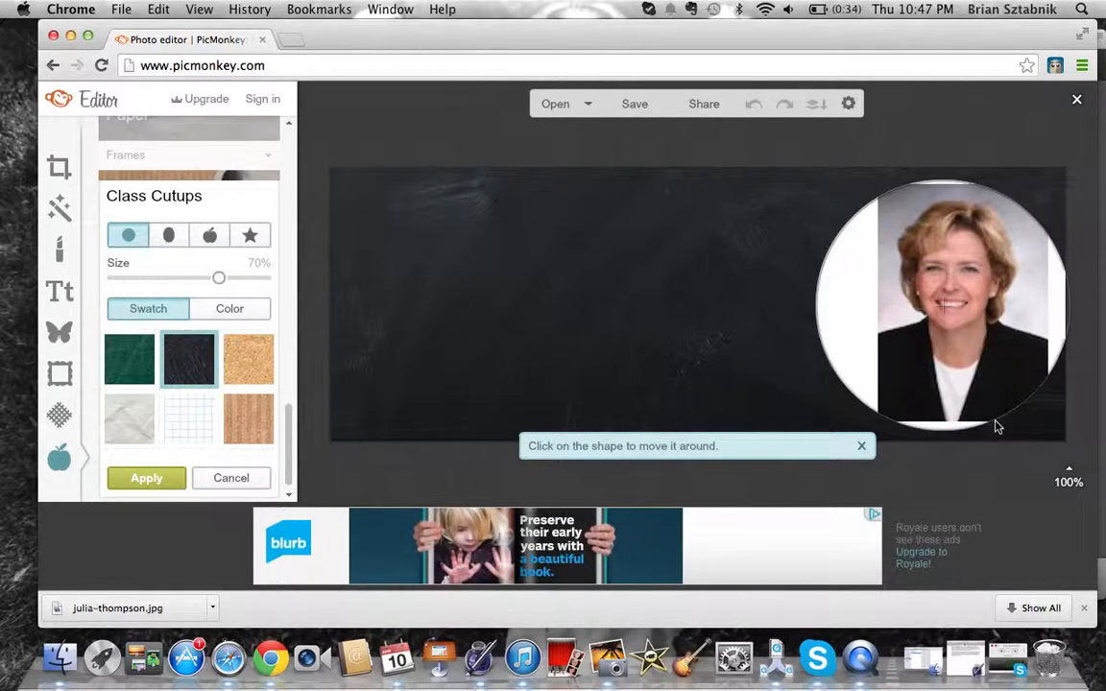
drag(998, 415, 987, 425)
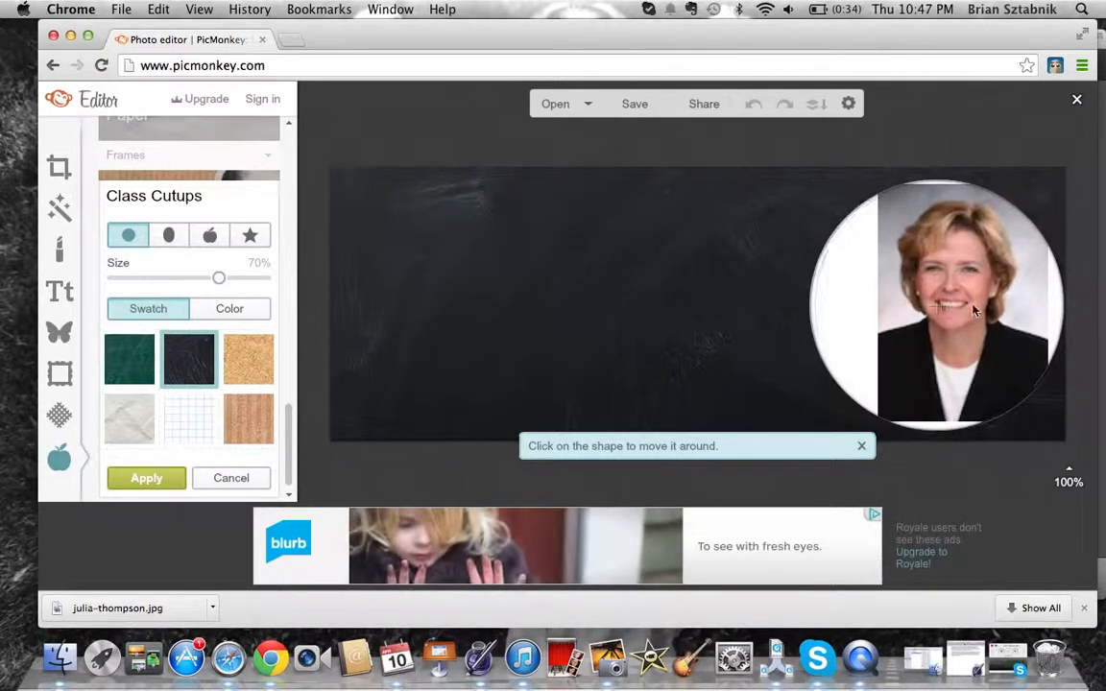
Shift the circle cutout slightly further right, bringing up the Apply Class Cutups prompt
drag(944, 309, 953, 283)
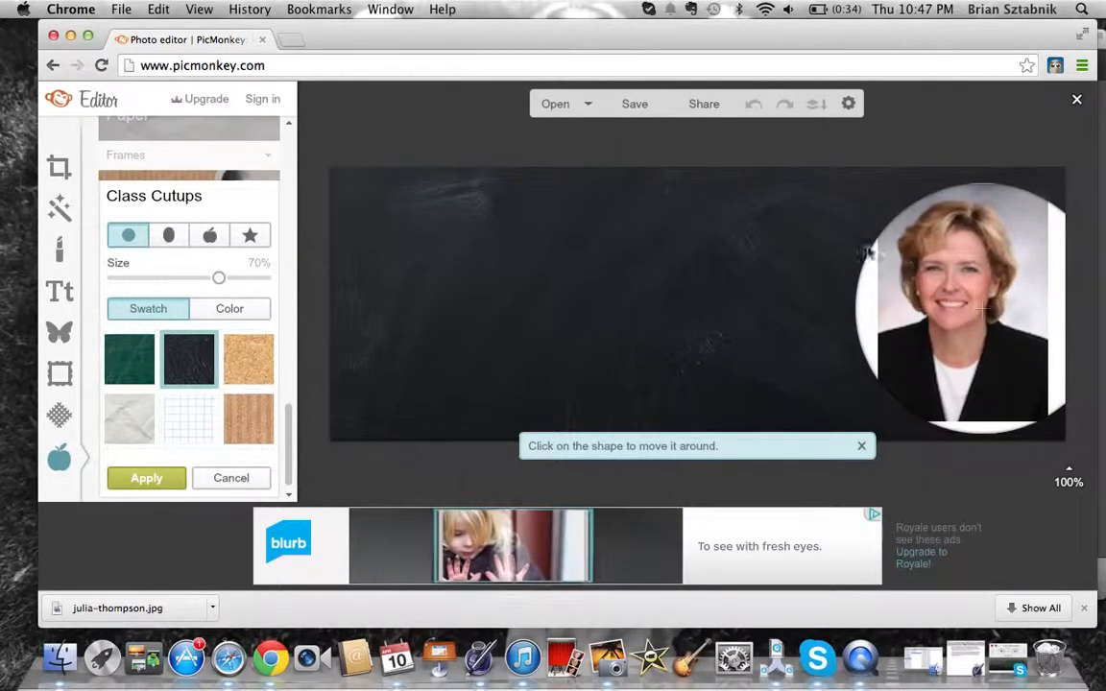
click(73, 293)
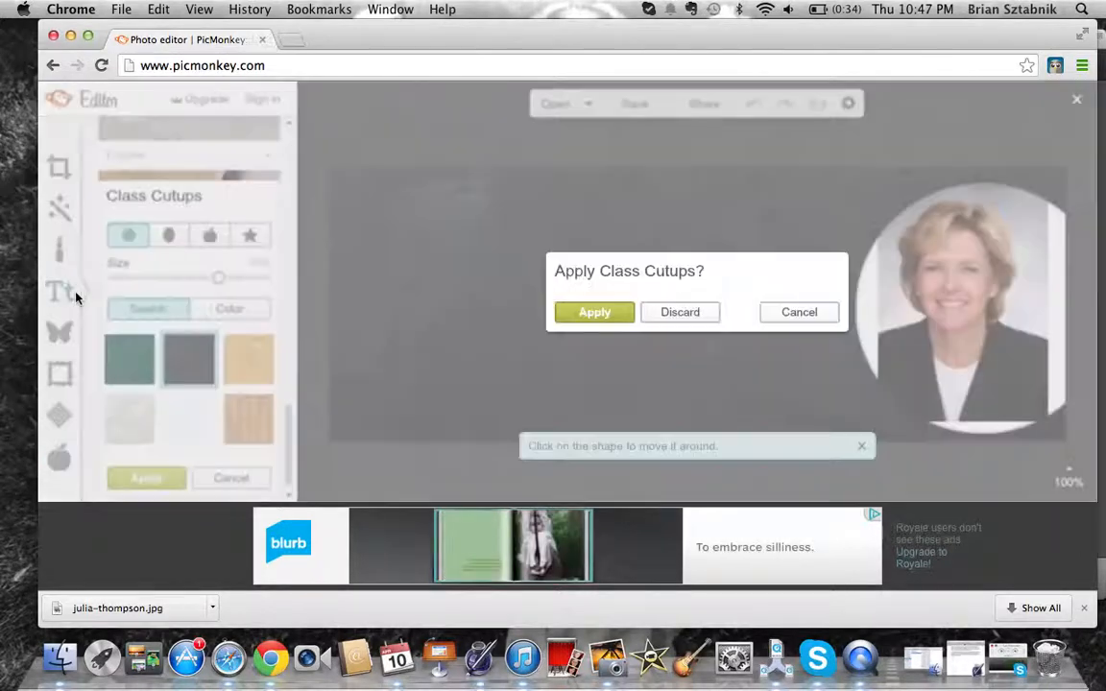
Apply the Class Cutups frame and scroll down the Text fonts list
click(580, 314)
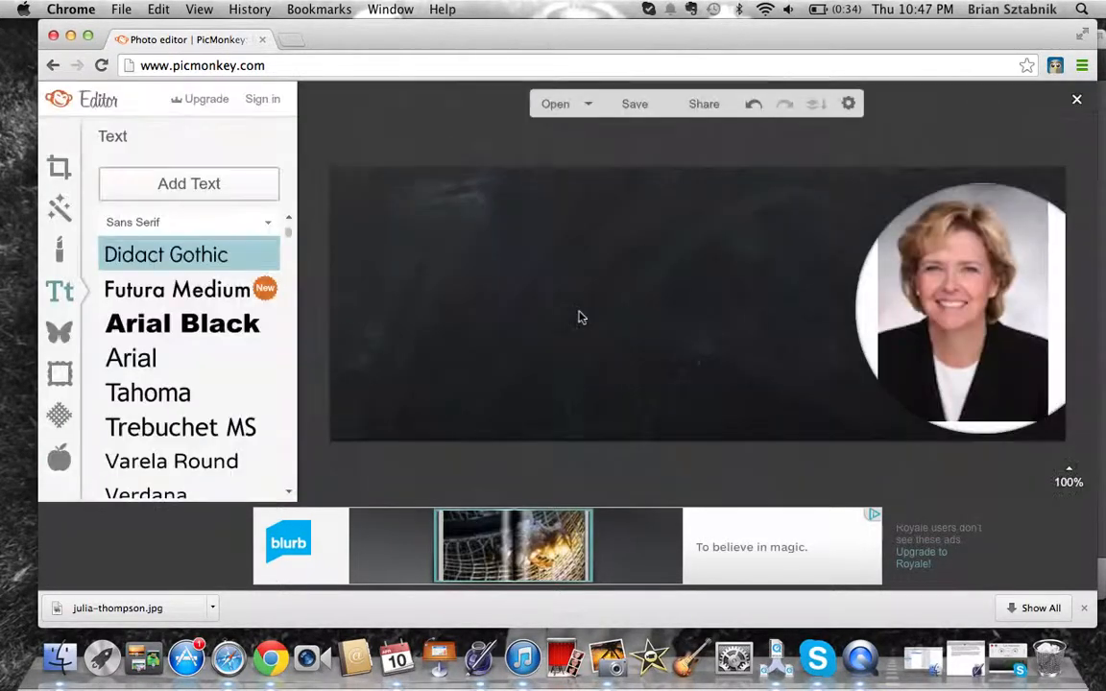
click(288, 495)
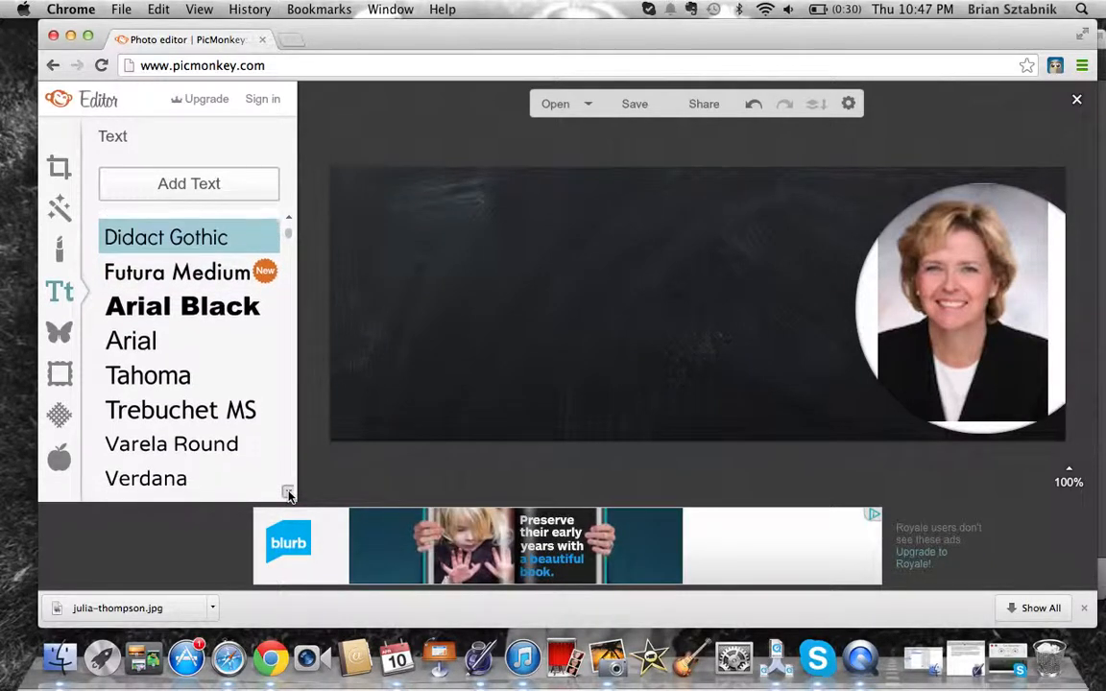
click(288, 495)
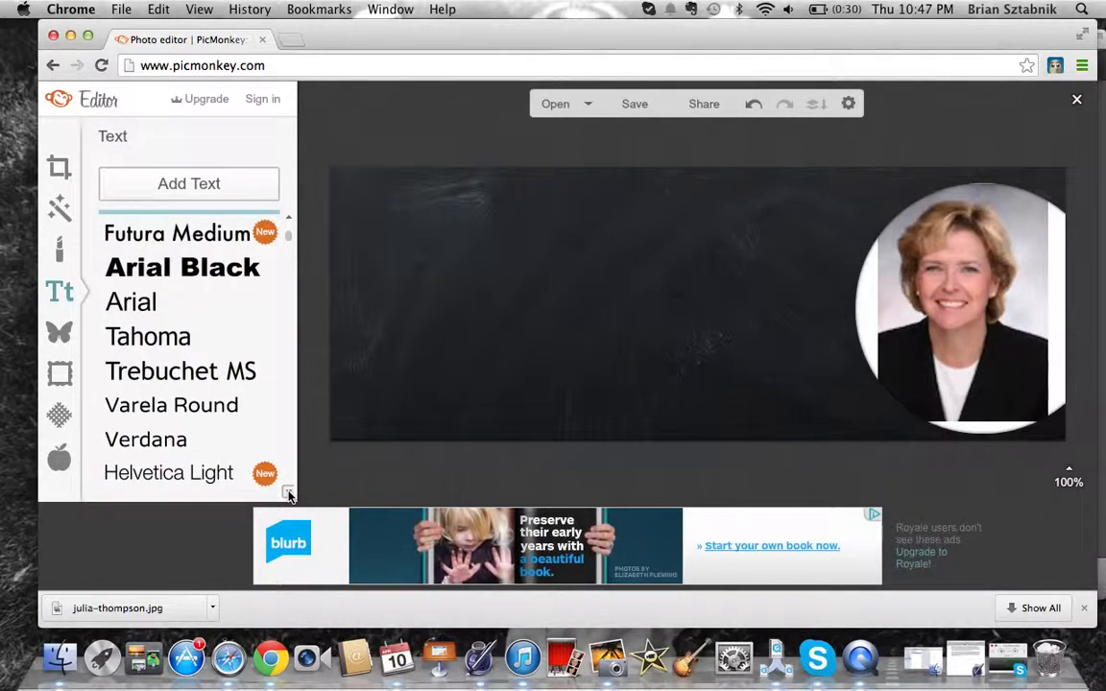
click(287, 494)
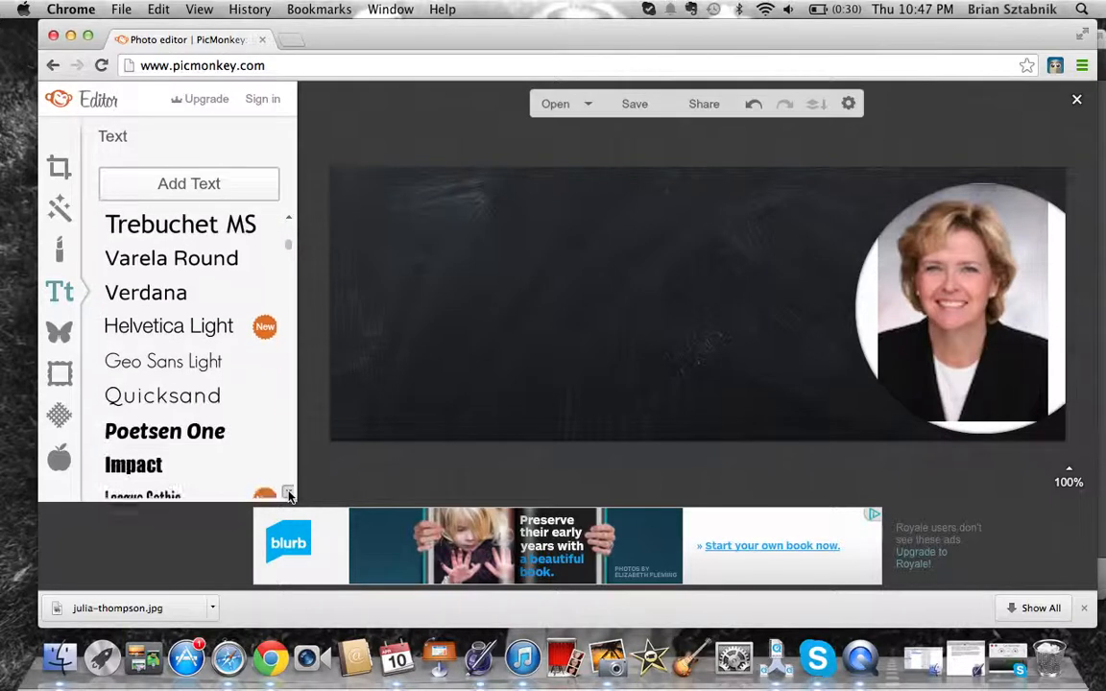
click(288, 494)
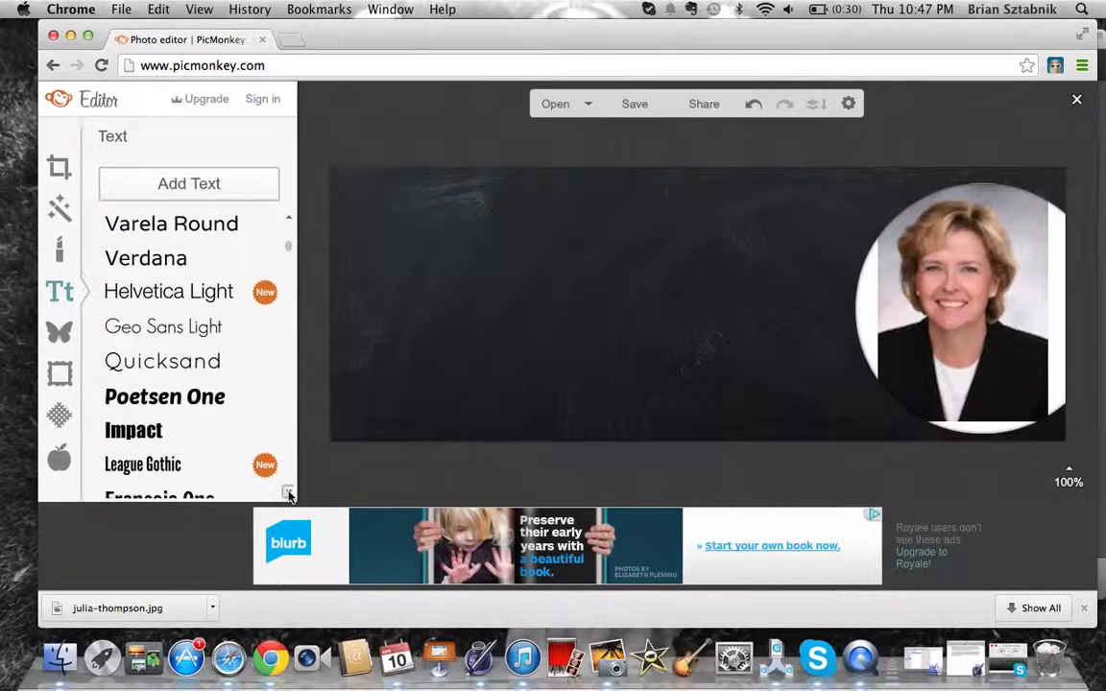
click(289, 493)
click(289, 494)
click(289, 494)
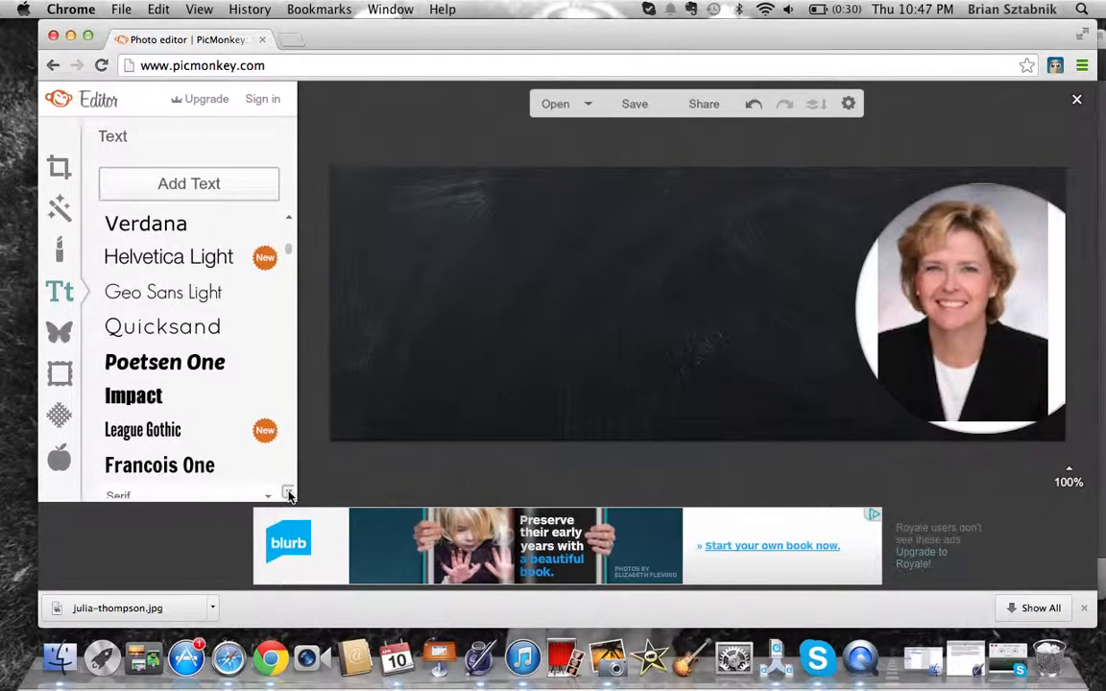
click(289, 493)
Choose Impact as the headline font
click(124, 391)
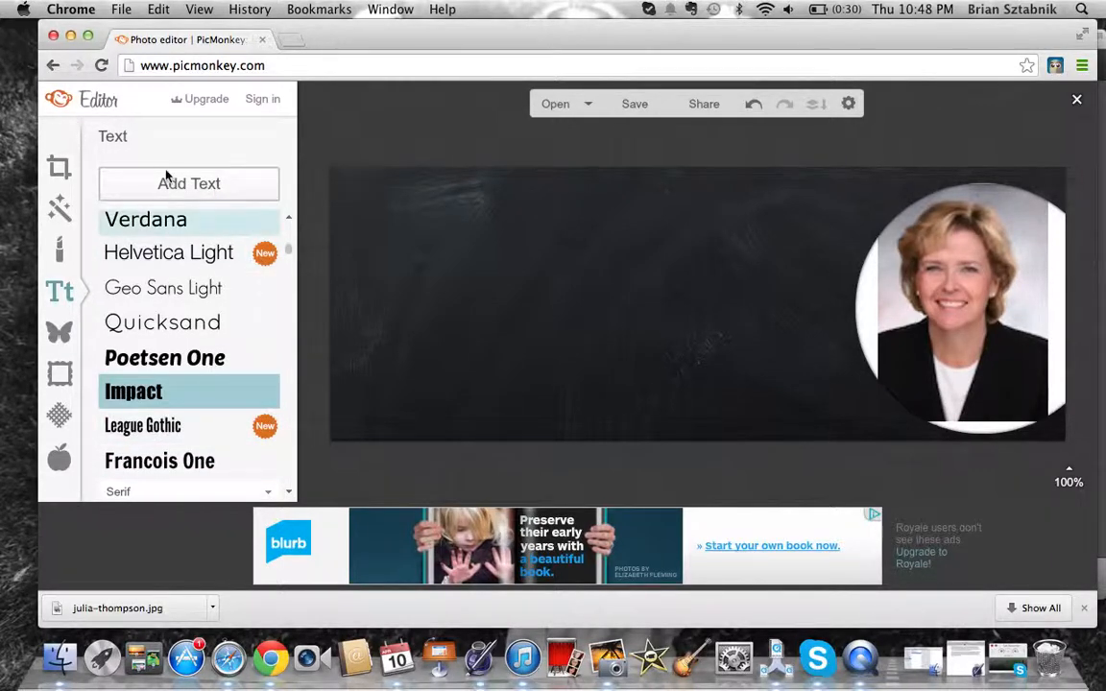
key(ctrl+super+Escape)
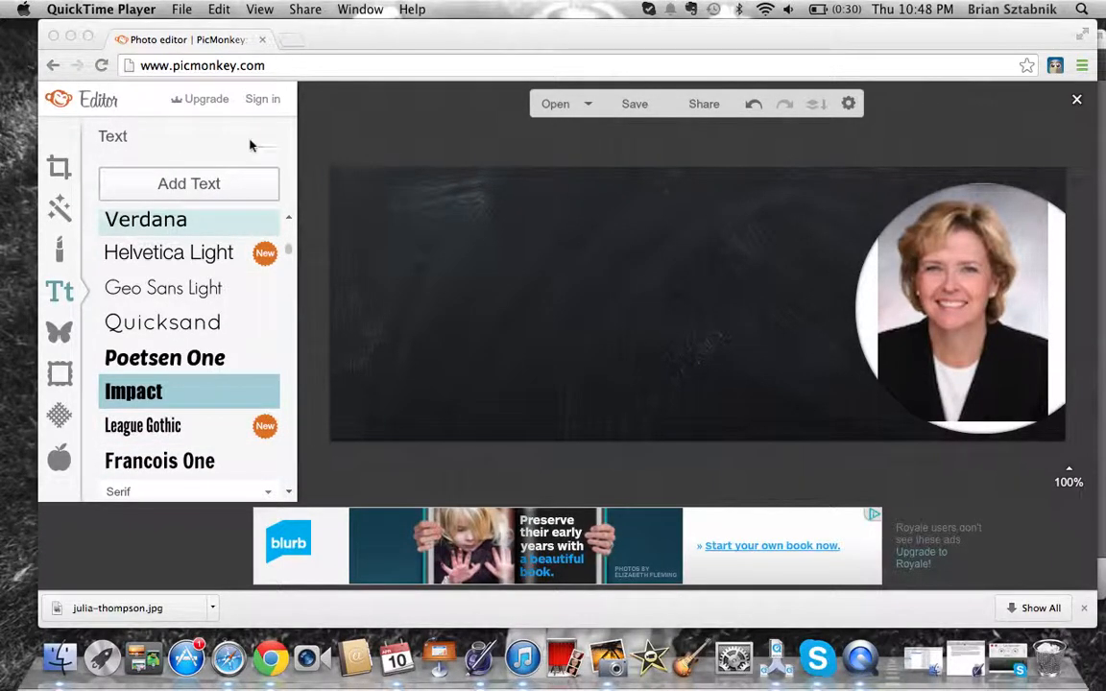
click(203, 166)
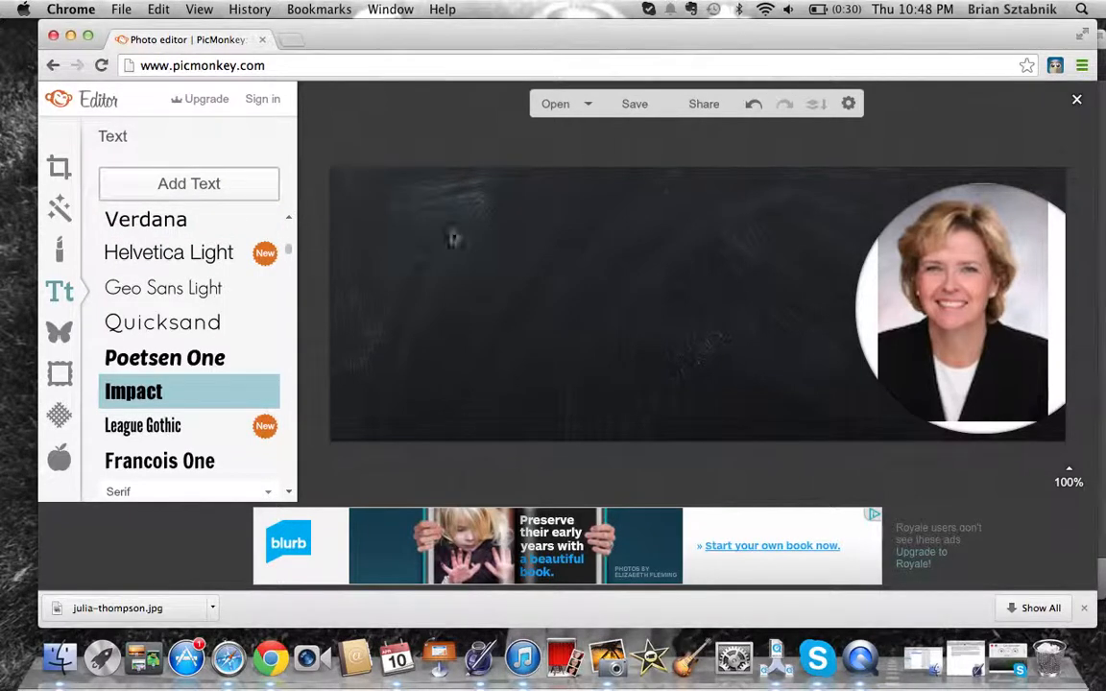
Add an Impact text box at the chalkboard's upper left, size 72, colour e2e2e2
click(237, 185)
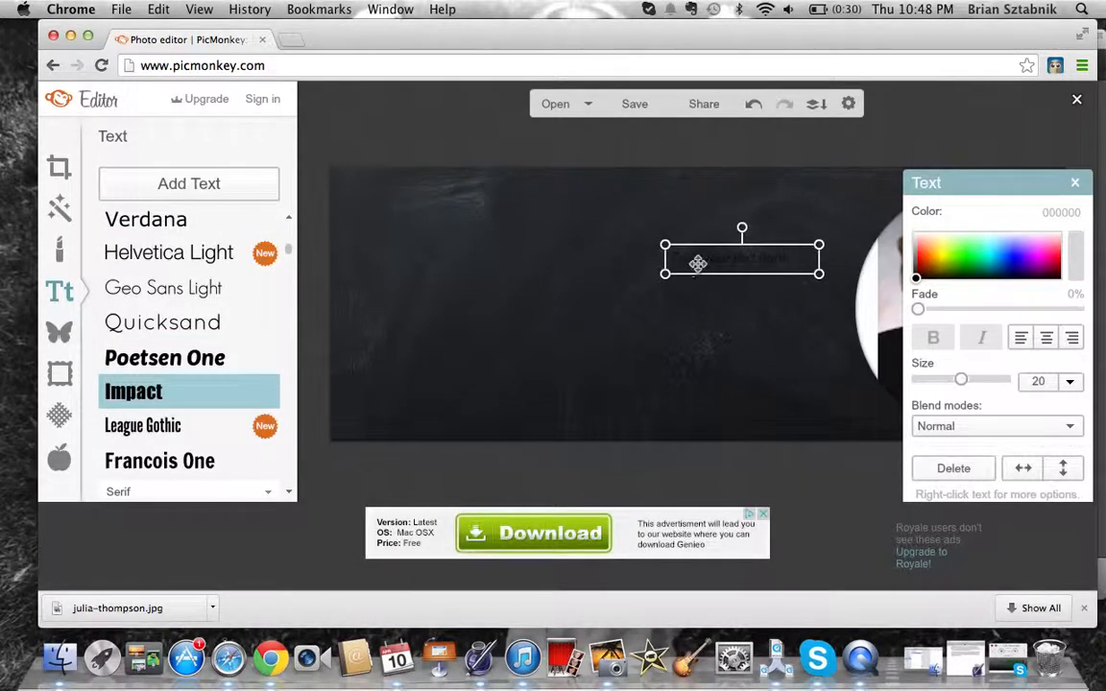
drag(642, 256, 370, 229)
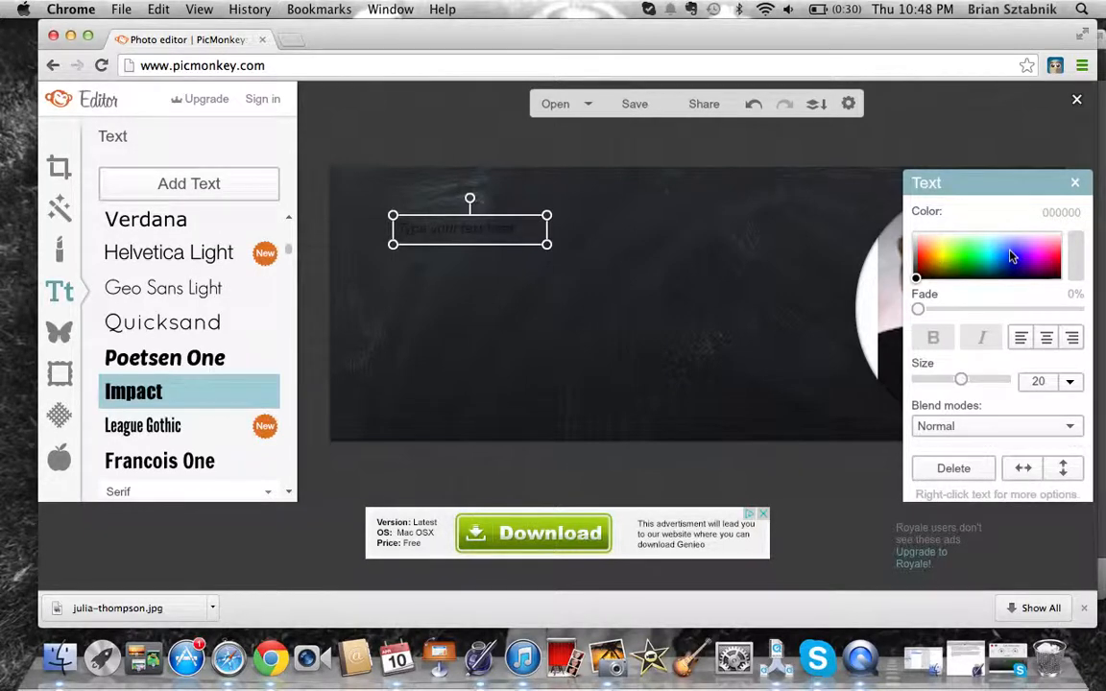
click(1072, 382)
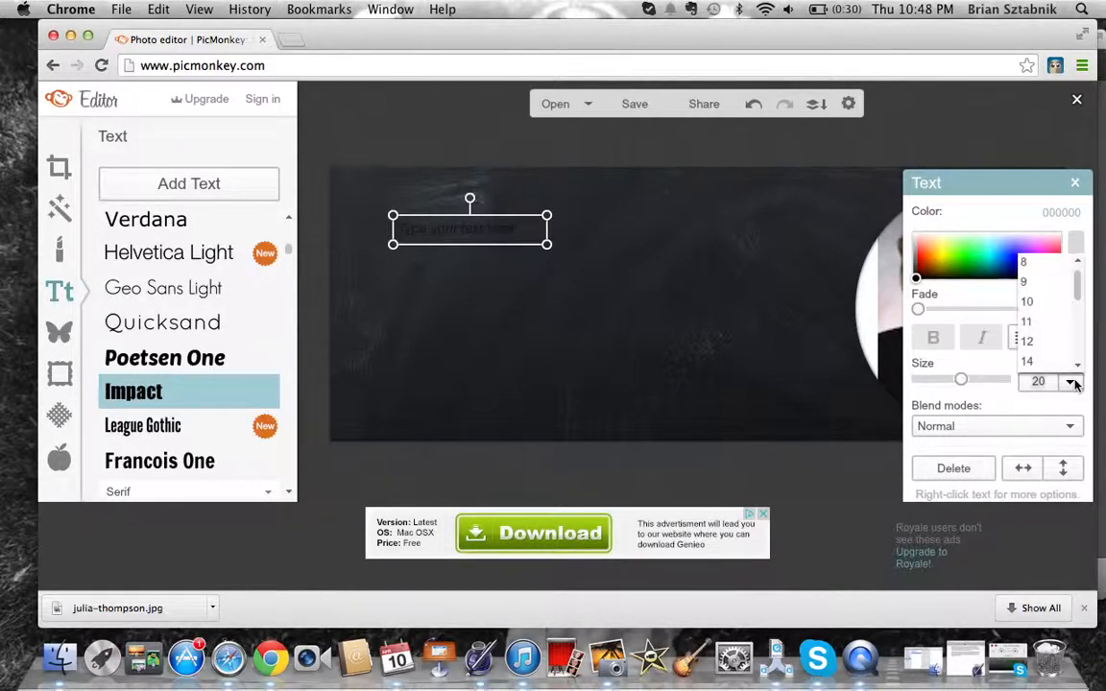
scroll(1077, 351, down, 5)
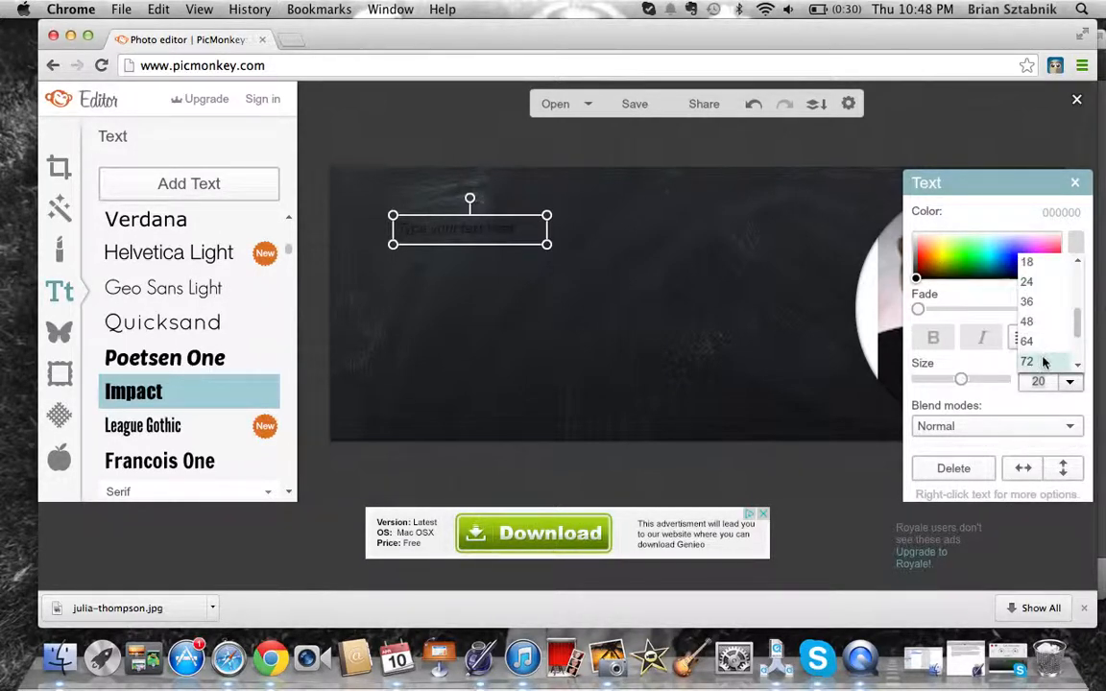
click(1044, 361)
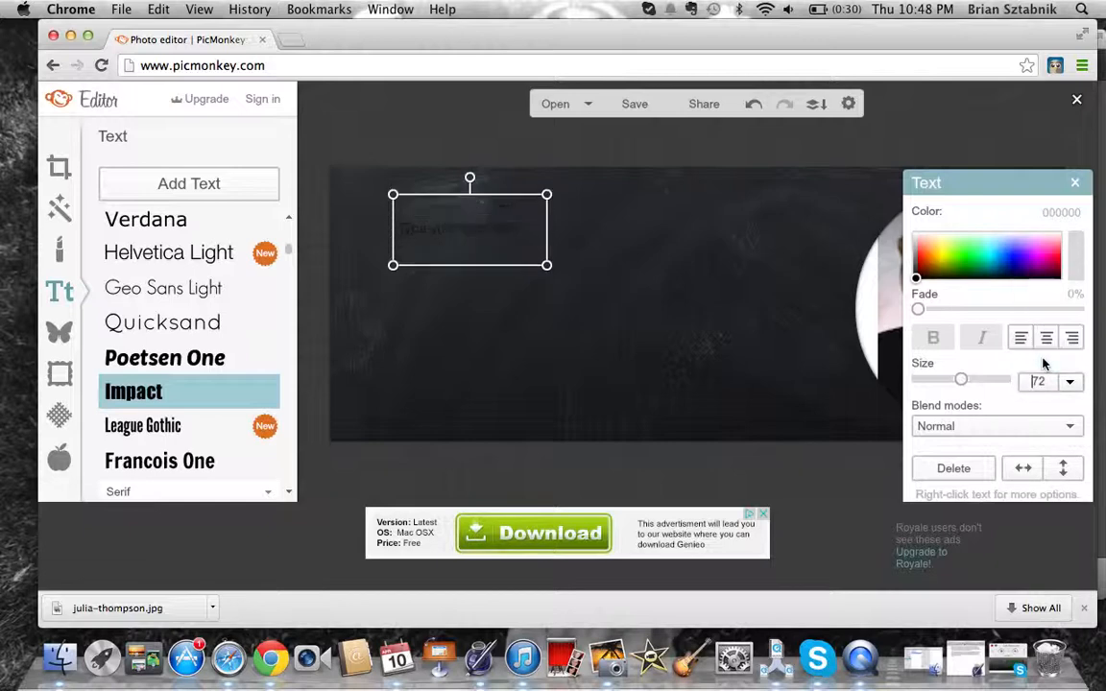
click(917, 242)
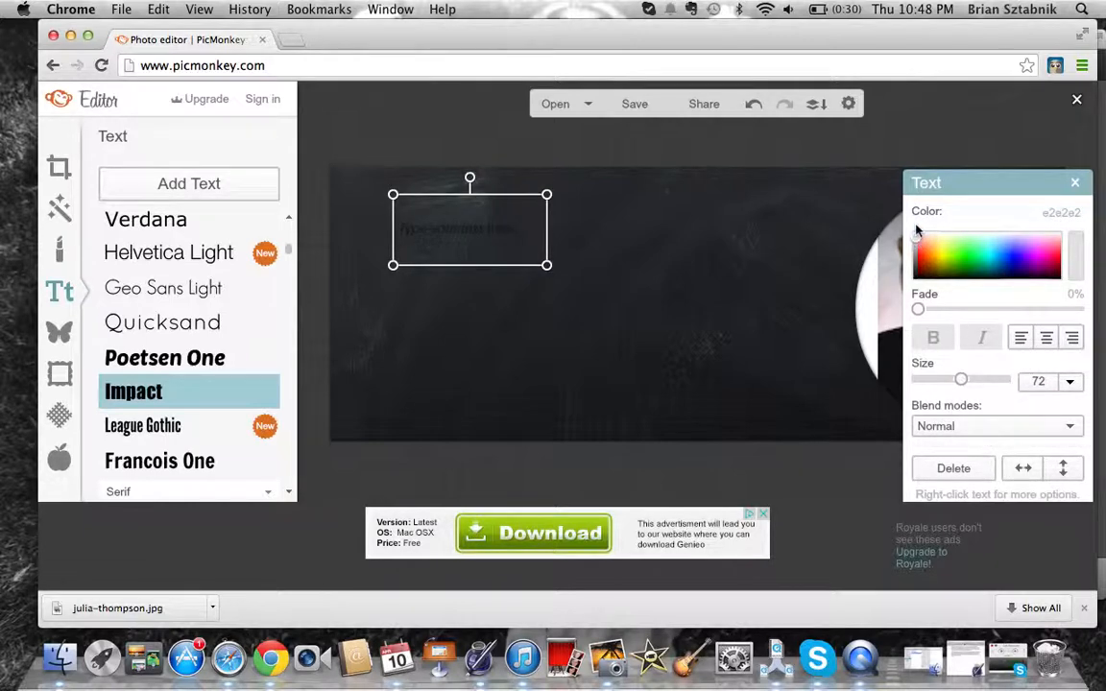
Replace the text box content with 'Hear [speaker's name] on Talks with Teachers'
double_click(456, 228)
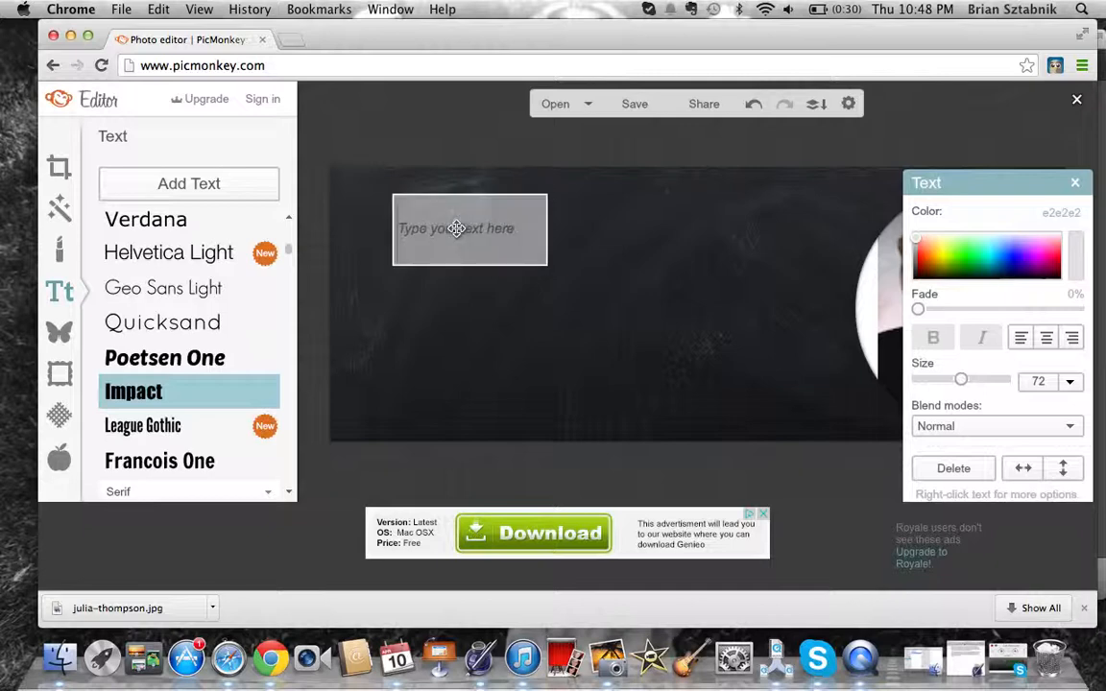
text(Hear)
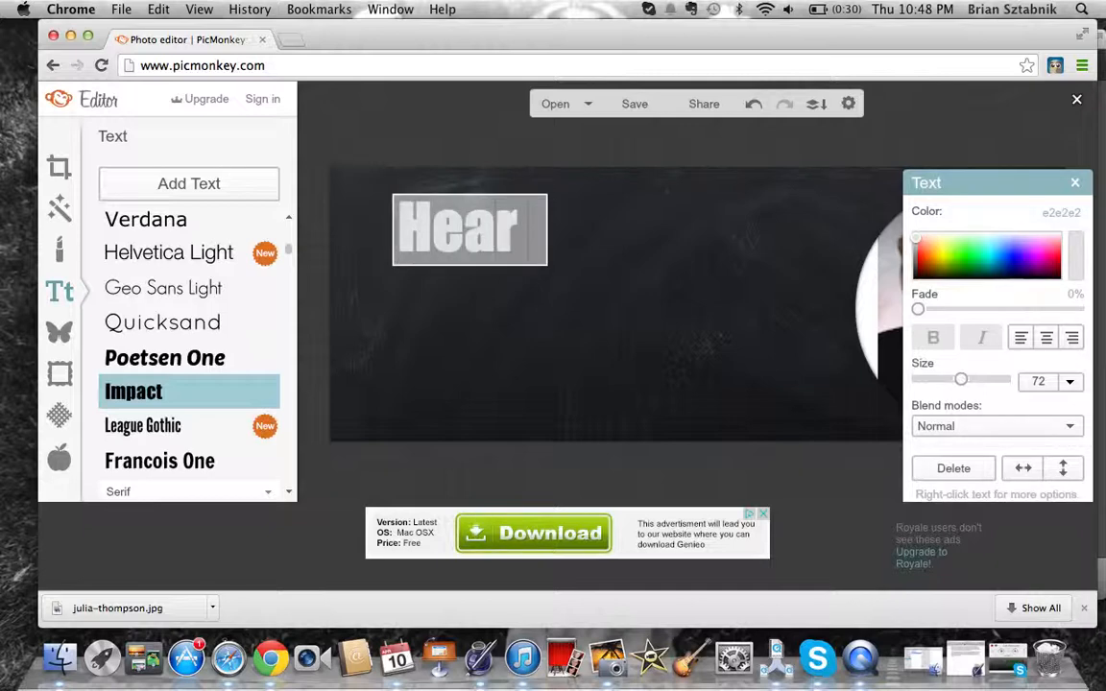
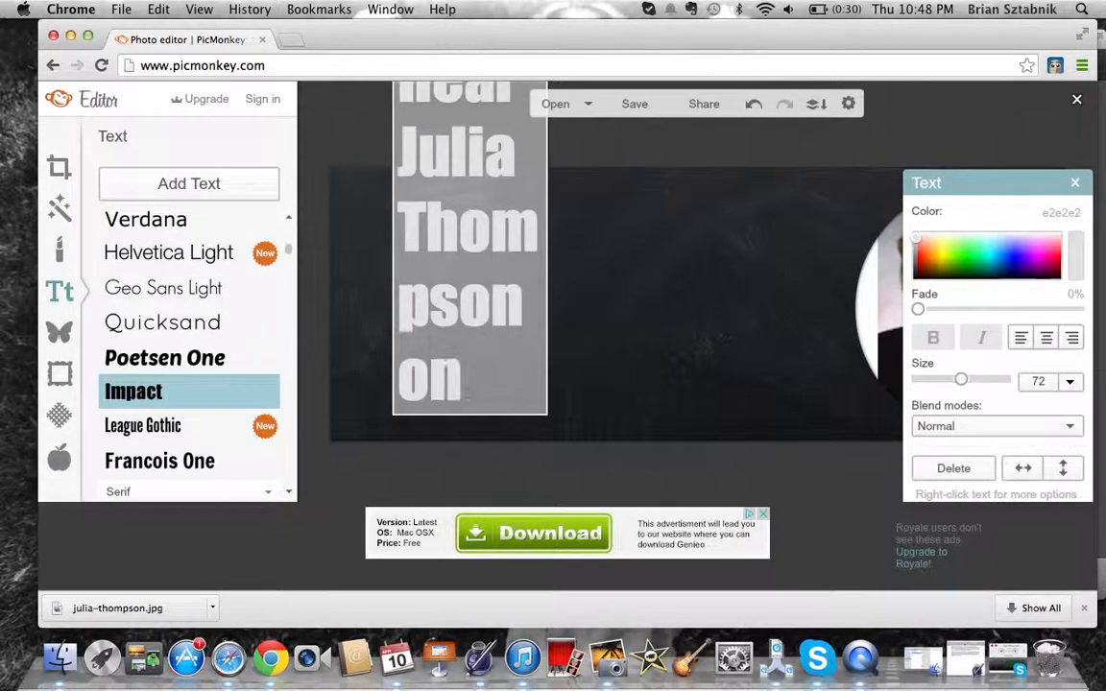
text( Talks with)
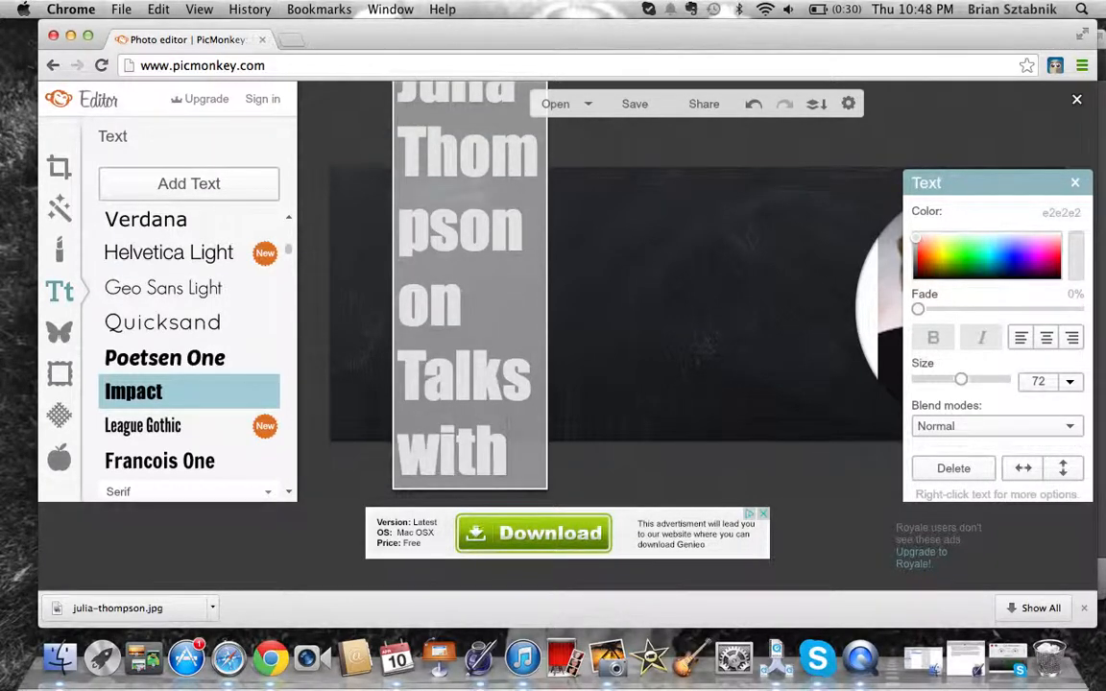
text( Teach)
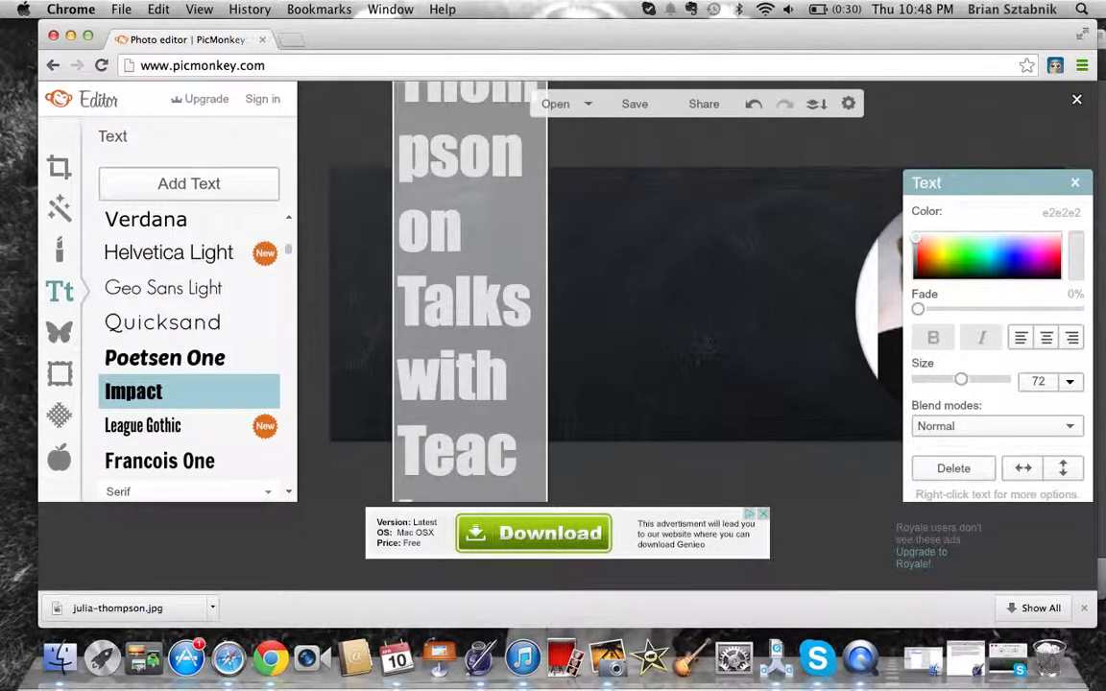
text(ers)
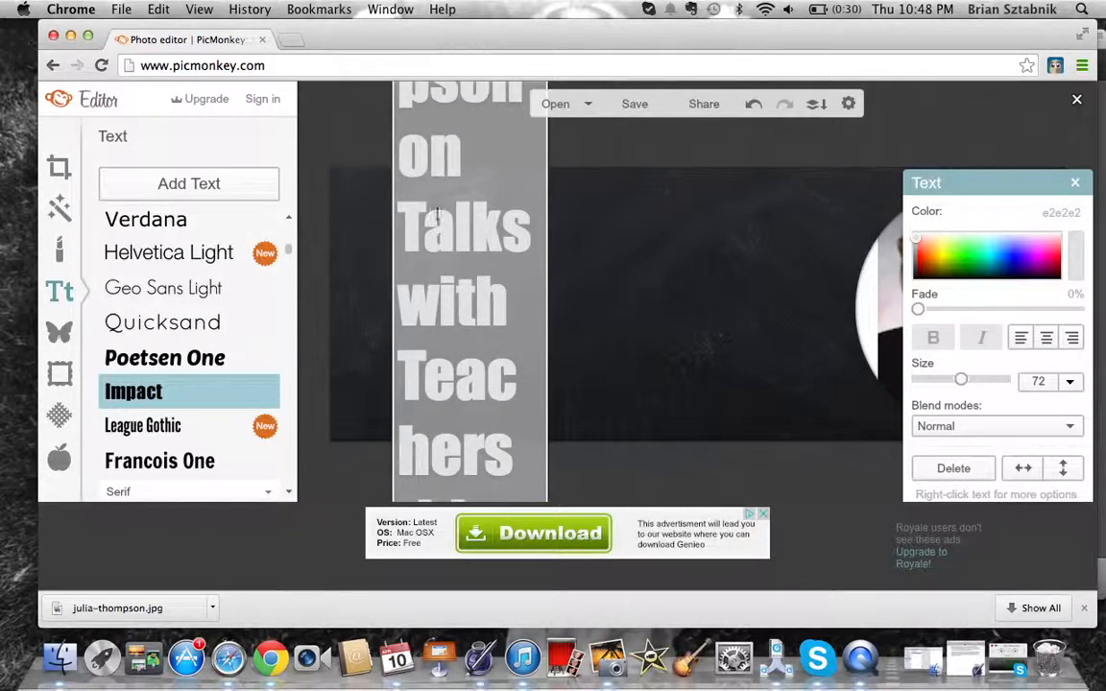
click(548, 330)
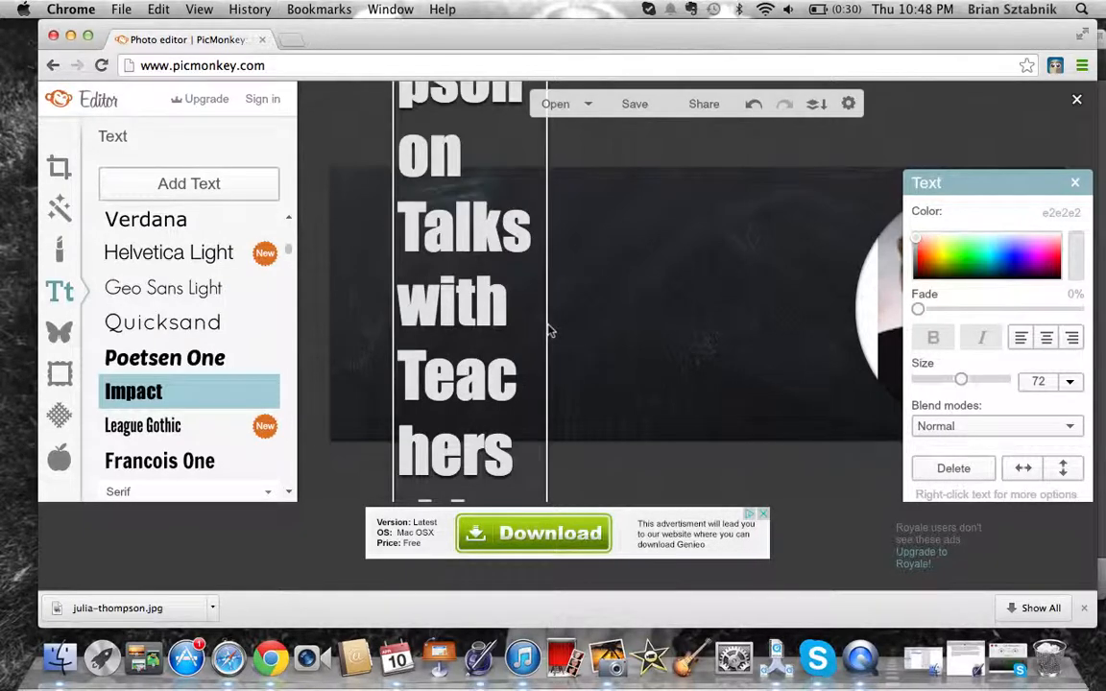
Widen the headline box and shift it down and left across the chalkboard
drag(552, 323, 889, 320)
drag(523, 259, 494, 305)
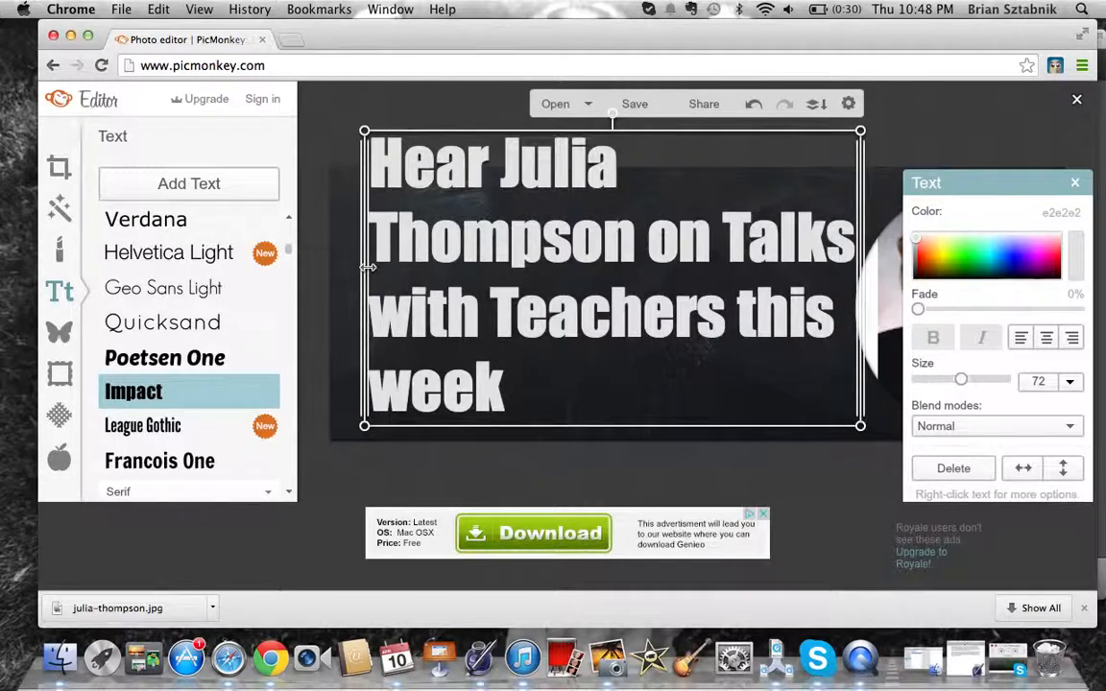
drag(364, 267, 335, 268)
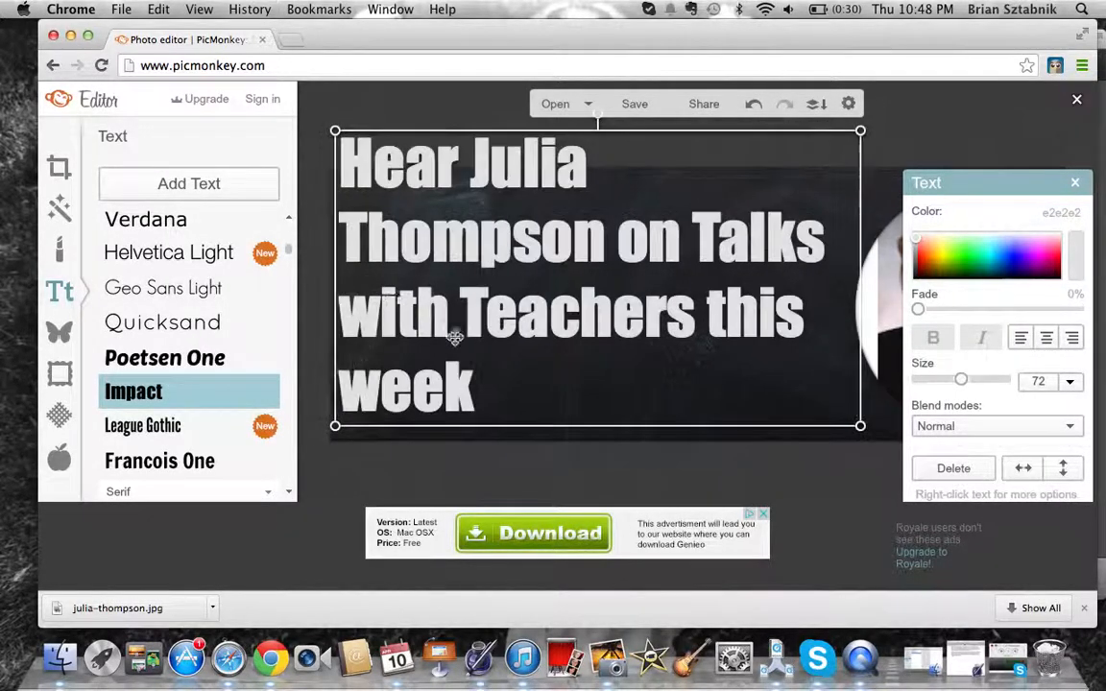
Set the headline text to size 65 with center alignment
double_click(481, 406)
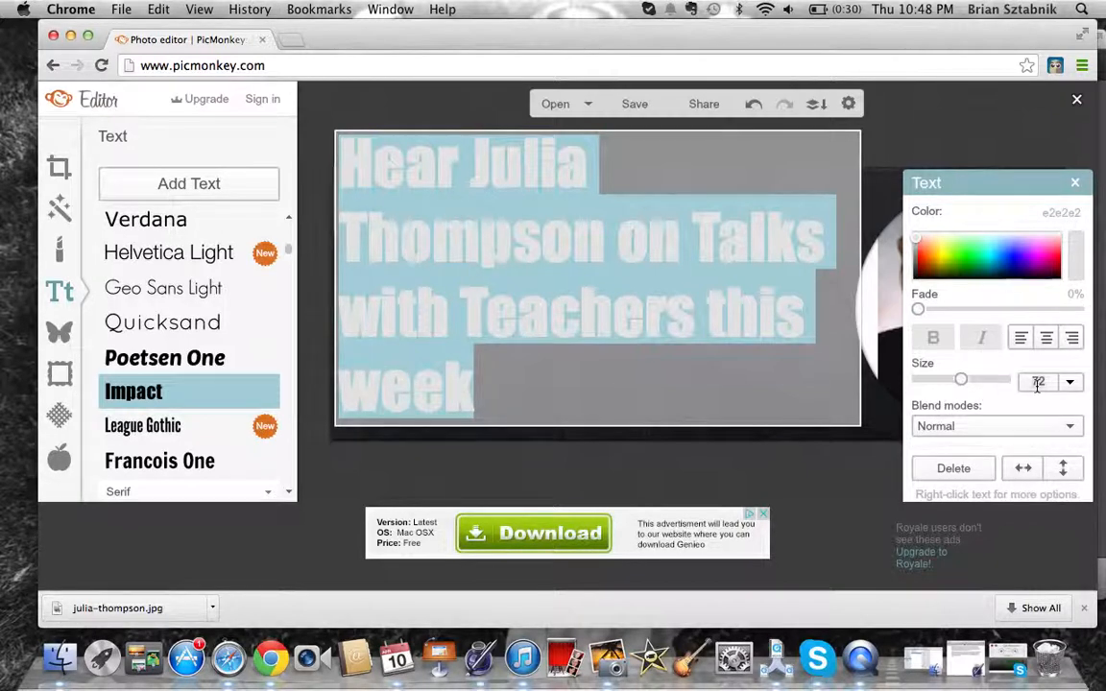
text(65)
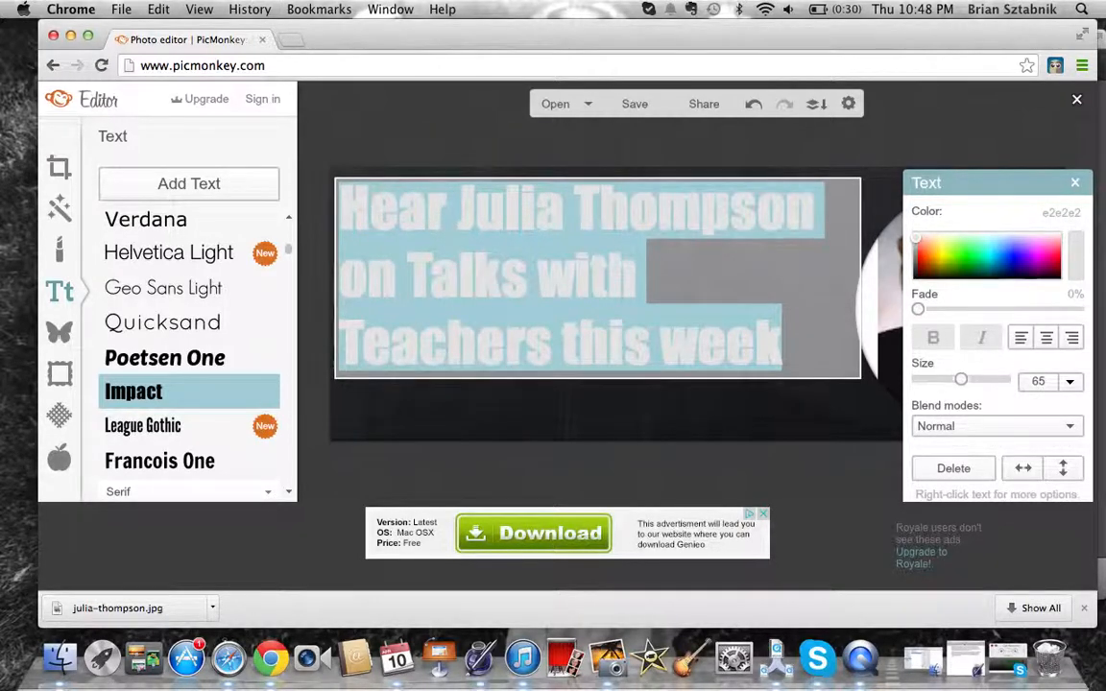
click(1047, 338)
Move the headline lower on the chalkboard's left side and deselect it
click(742, 370)
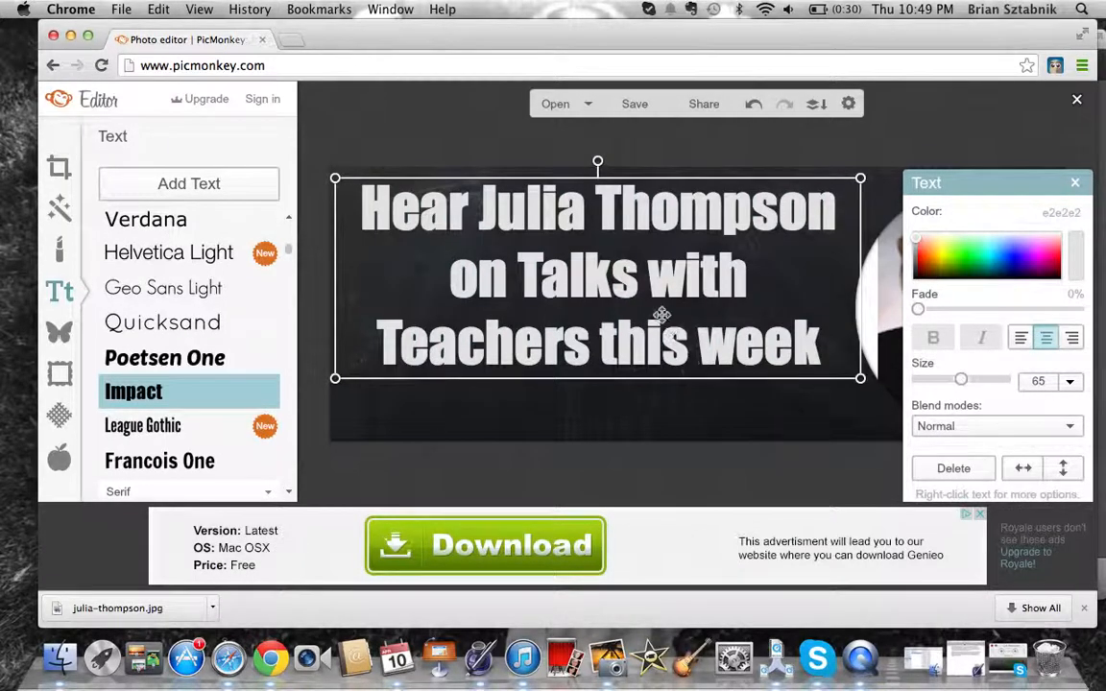
drag(661, 314, 654, 359)
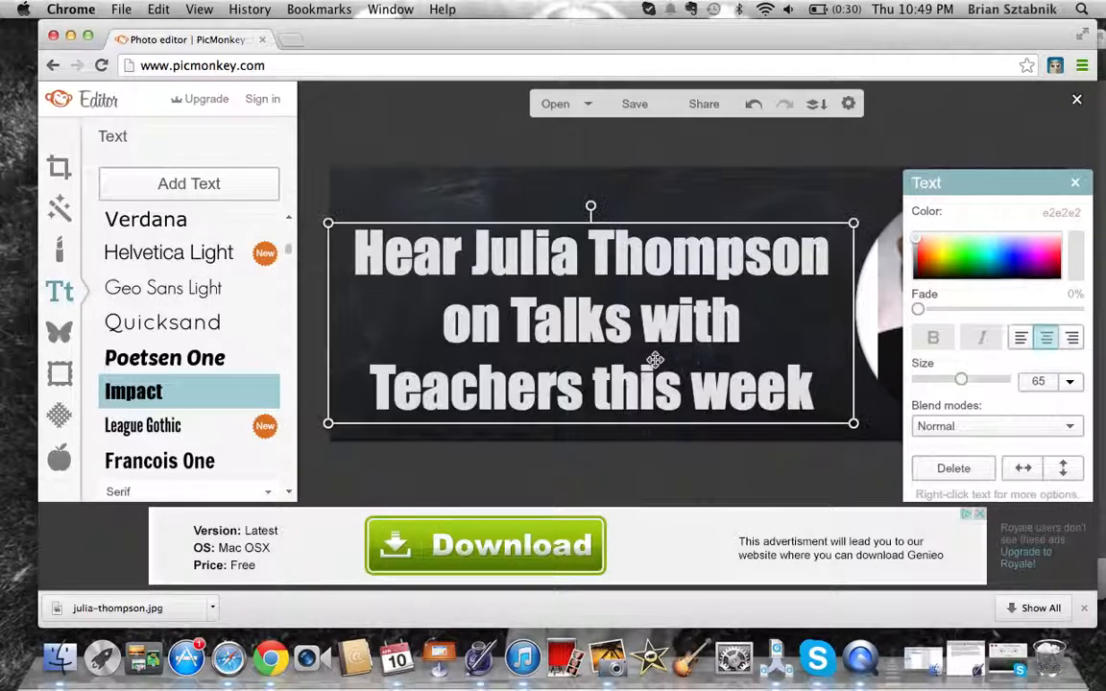
click(523, 193)
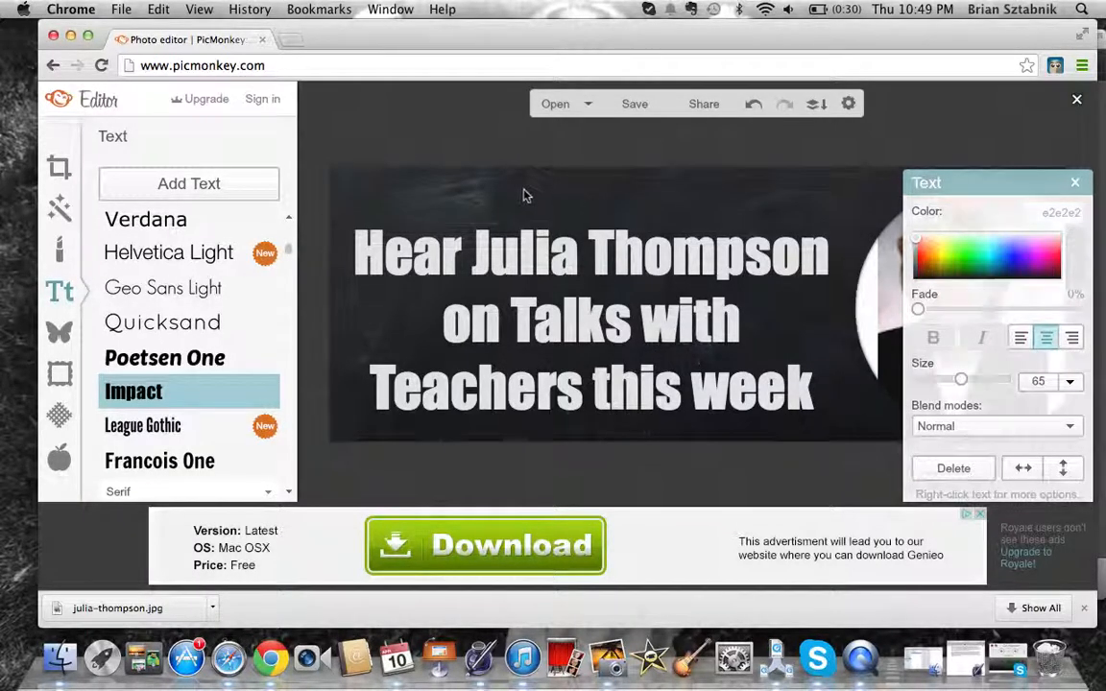